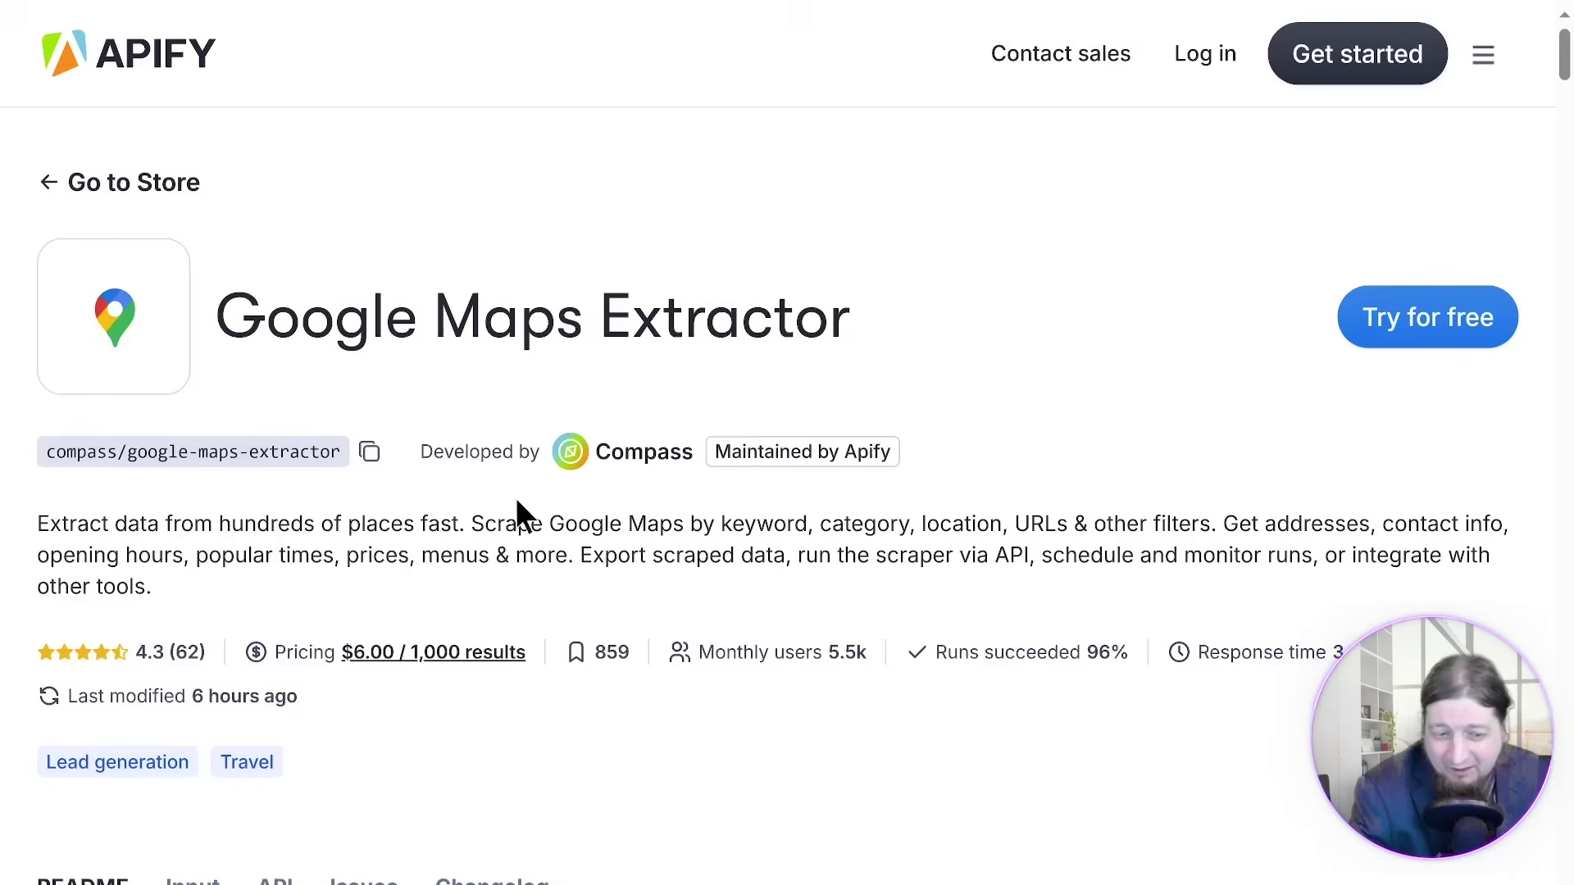
# Highlight the extractor's description paragraph and its 'What can this Google Maps Extractor do?' bullet list
pyautogui.moveTo(422, 525); pyautogui.dragTo(965, 608)
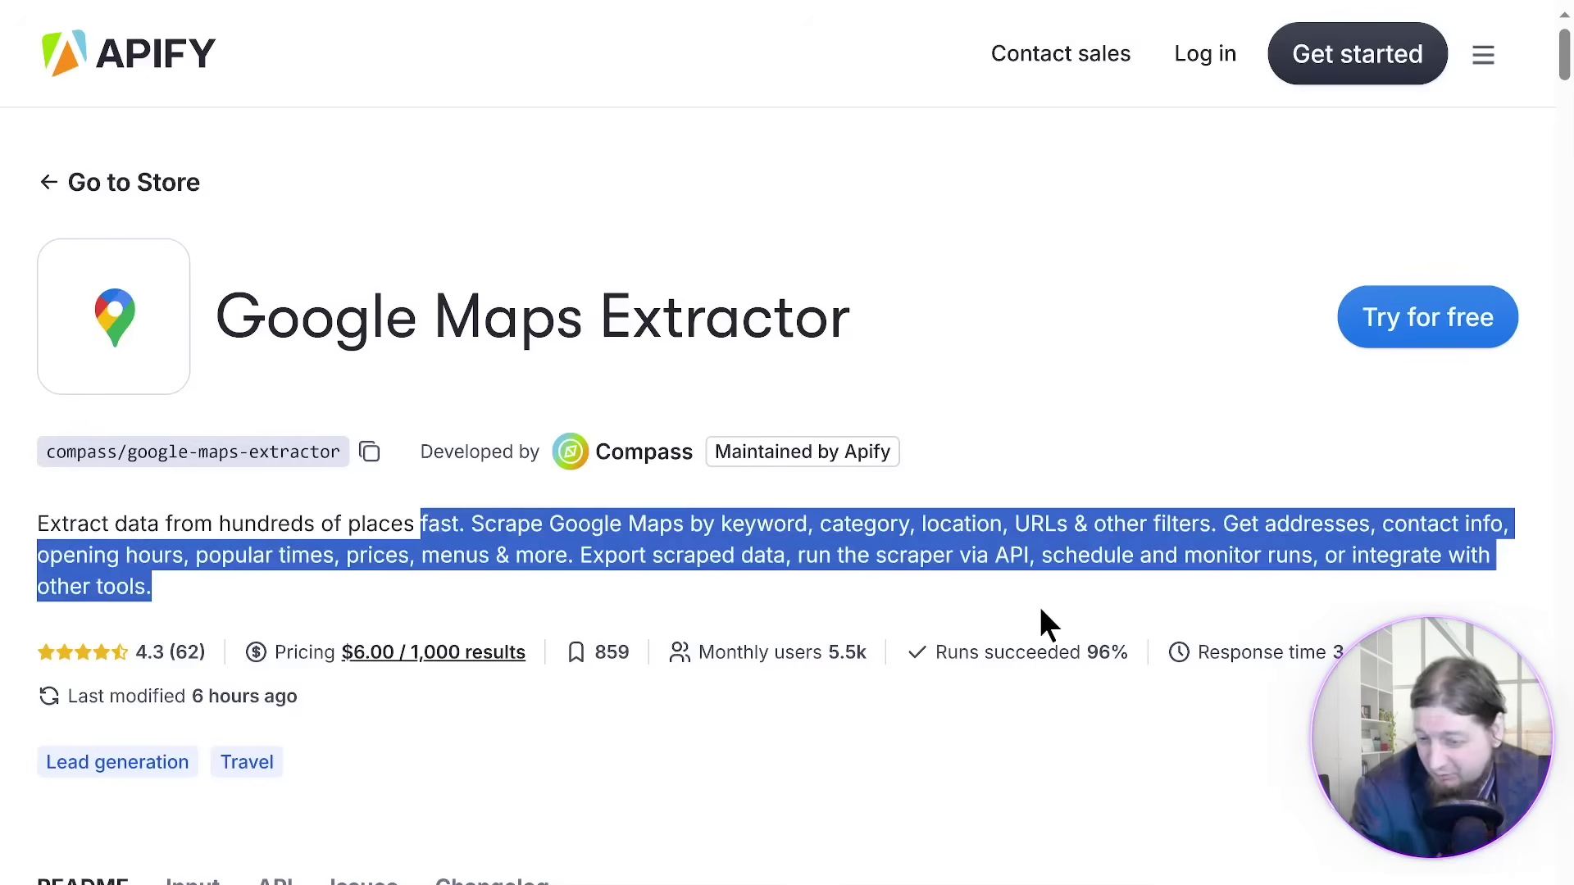
pyautogui.scroll(-8, 1030, 615)
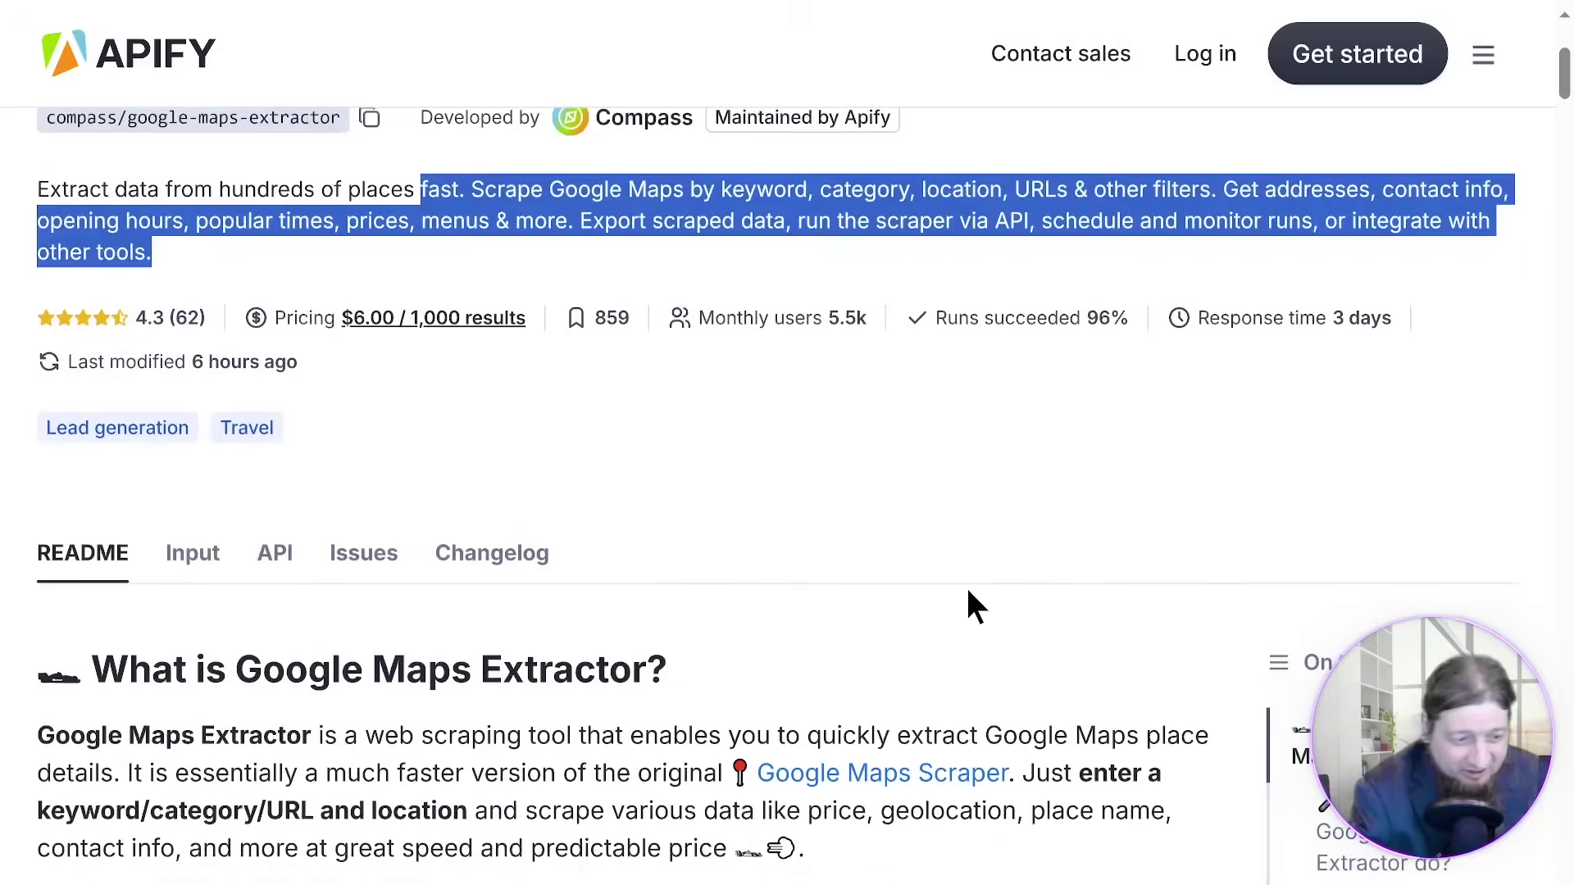
pyautogui.scroll(-4, 321, 514)
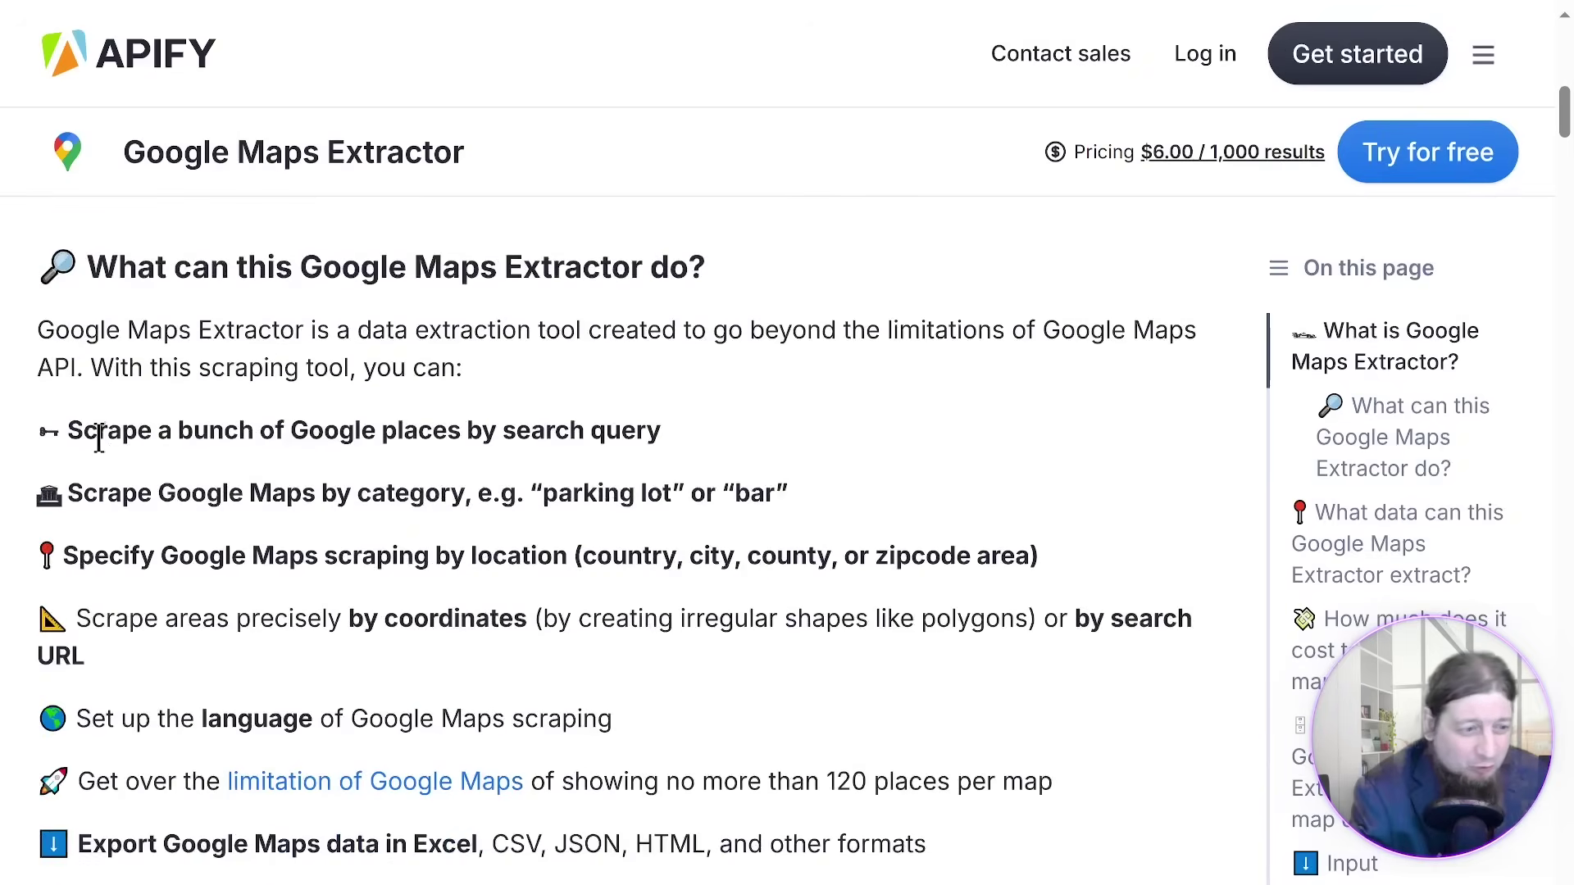
pyautogui.moveTo(36, 429); pyautogui.dragTo(949, 674)
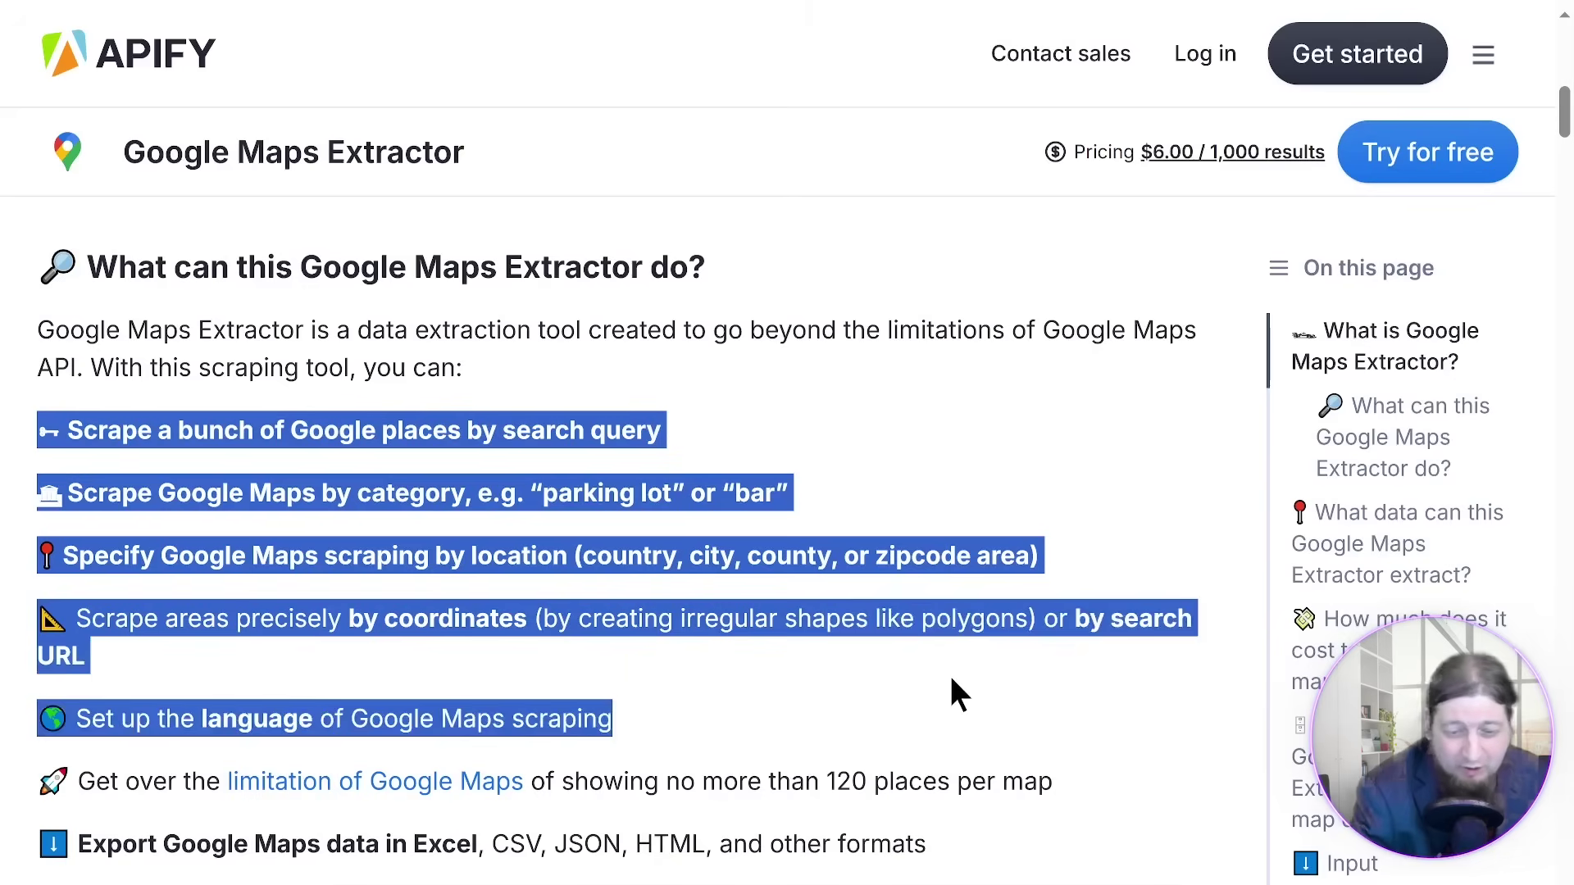
pyautogui.moveTo(957, 701); pyautogui.dragTo(966, 713)
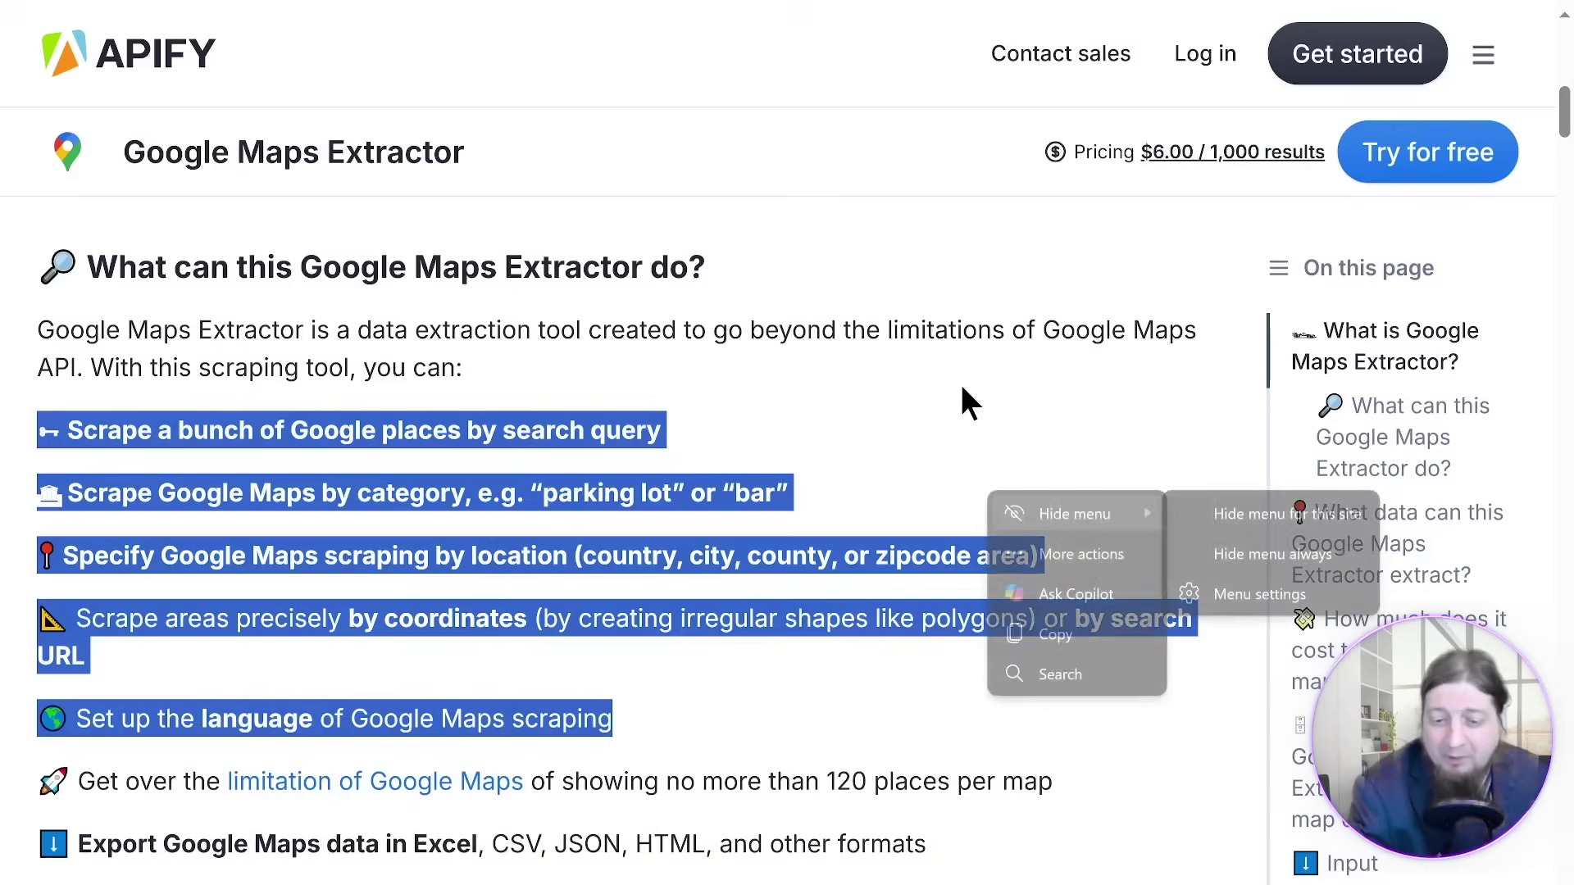
pyautogui.scroll(-4, 962, 388)
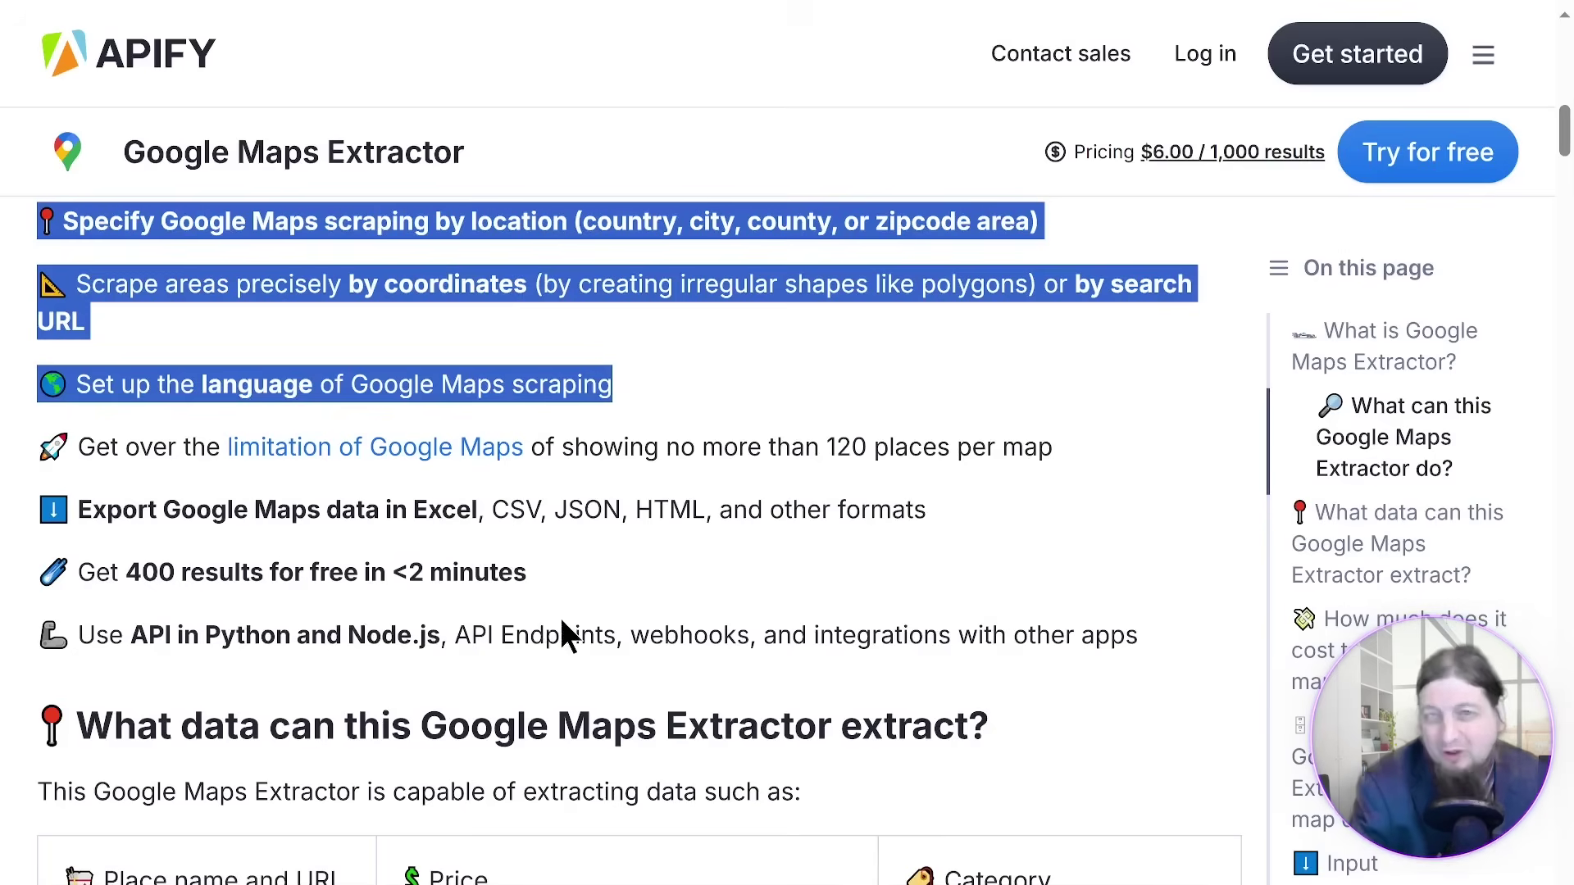
pyautogui.scroll(-4, 559, 616)
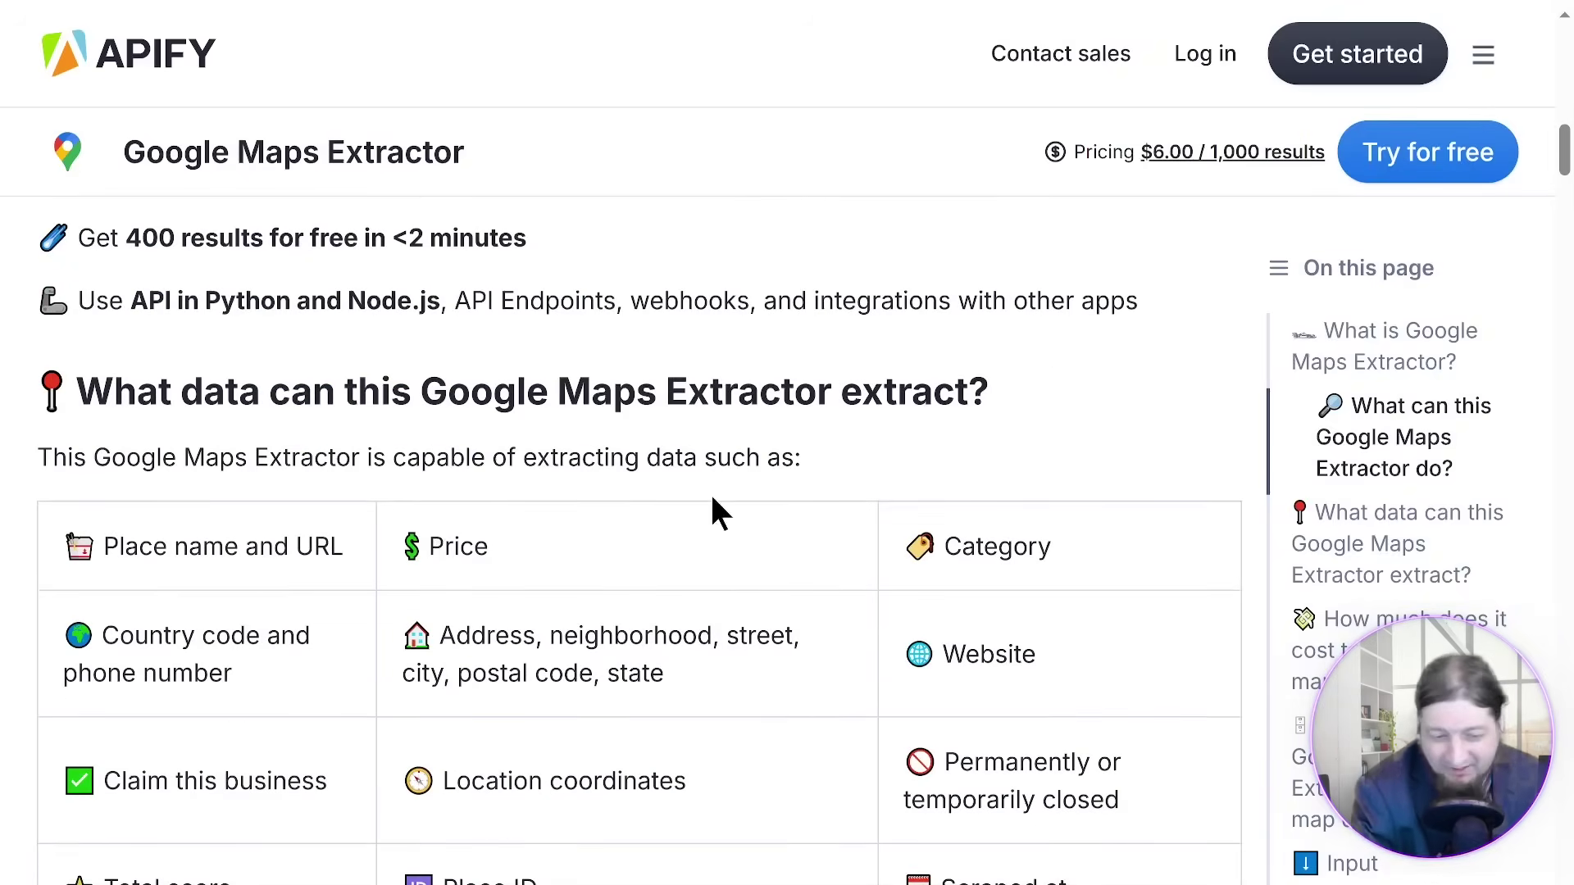
# Read through the extractor's data table, cost section and how-to steps, reaching Apify's Free, Starter and Scale plans
pyautogui.scroll(-4, 710, 508)
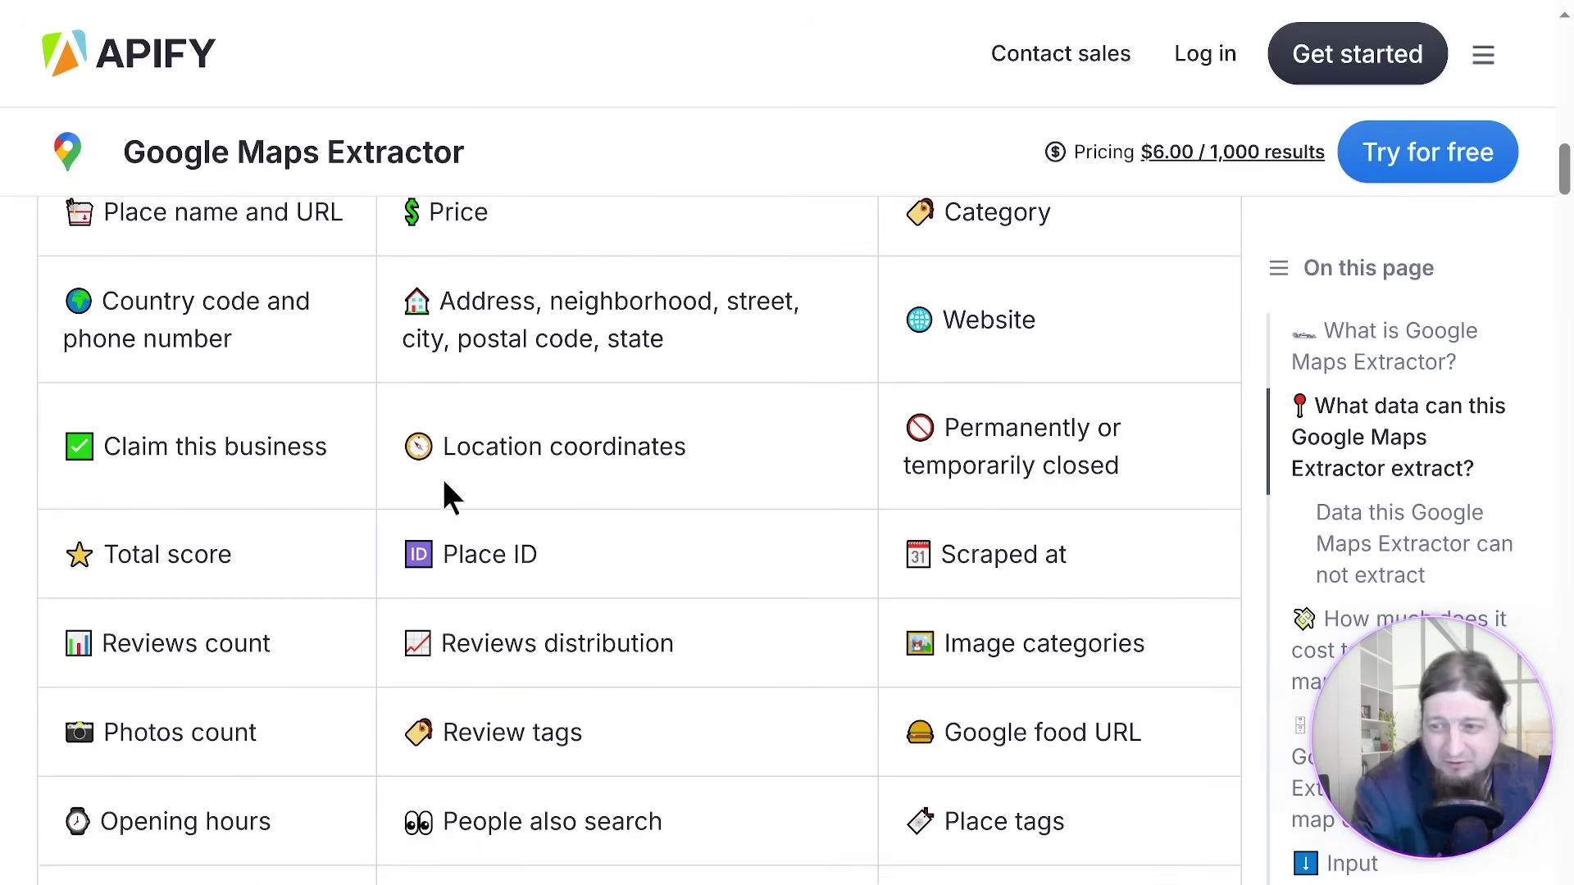
pyautogui.scroll(-4, 633, 442)
pyautogui.scroll(-4, 635, 459)
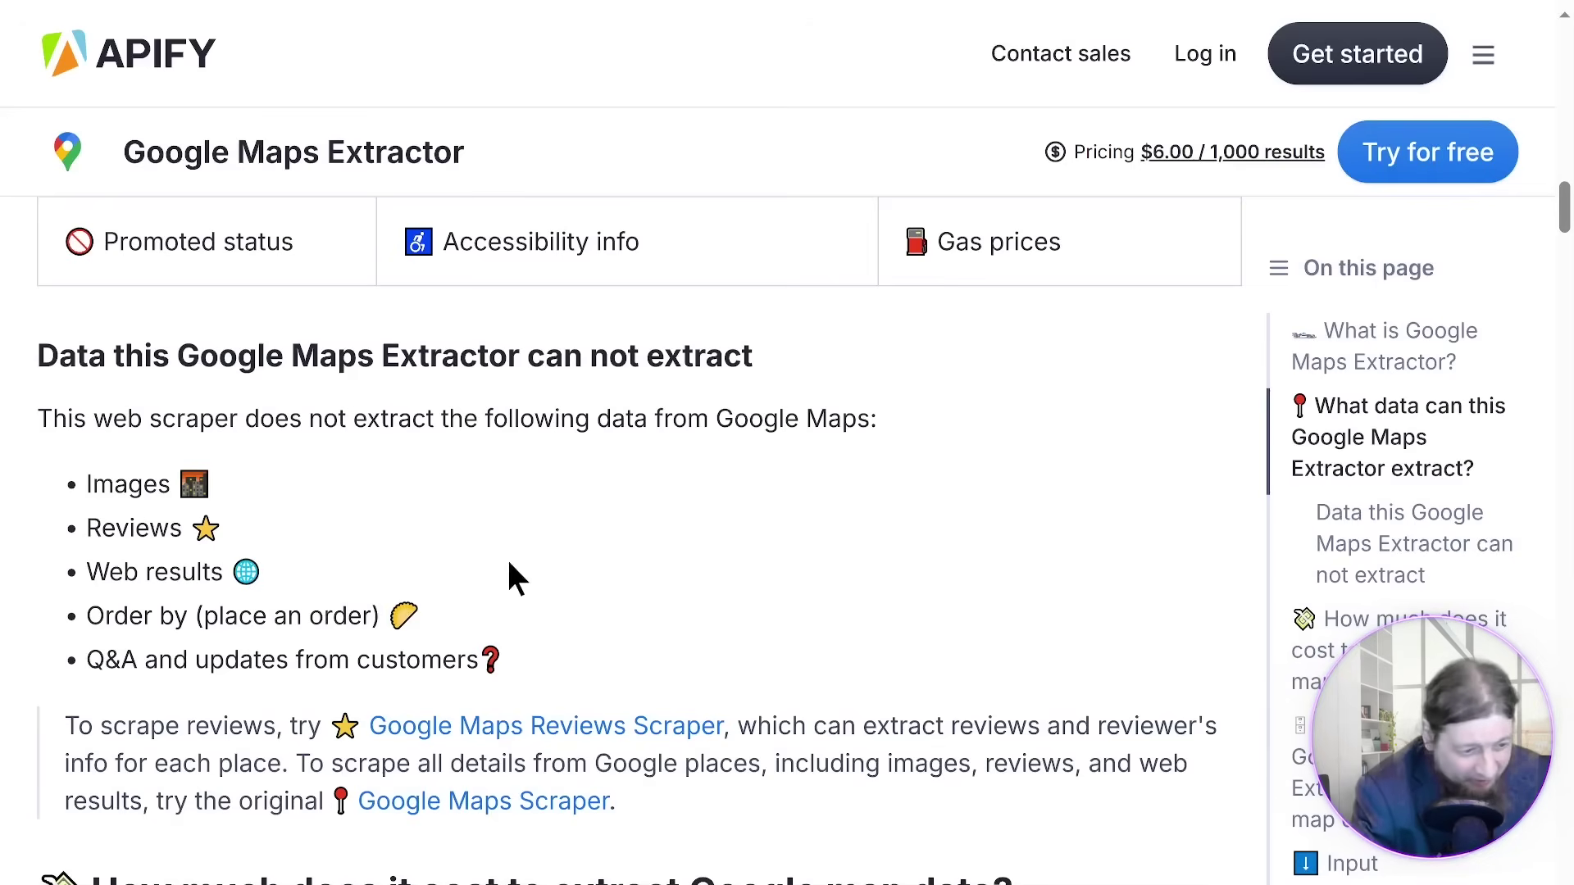
pyautogui.scroll(-4, 601, 509)
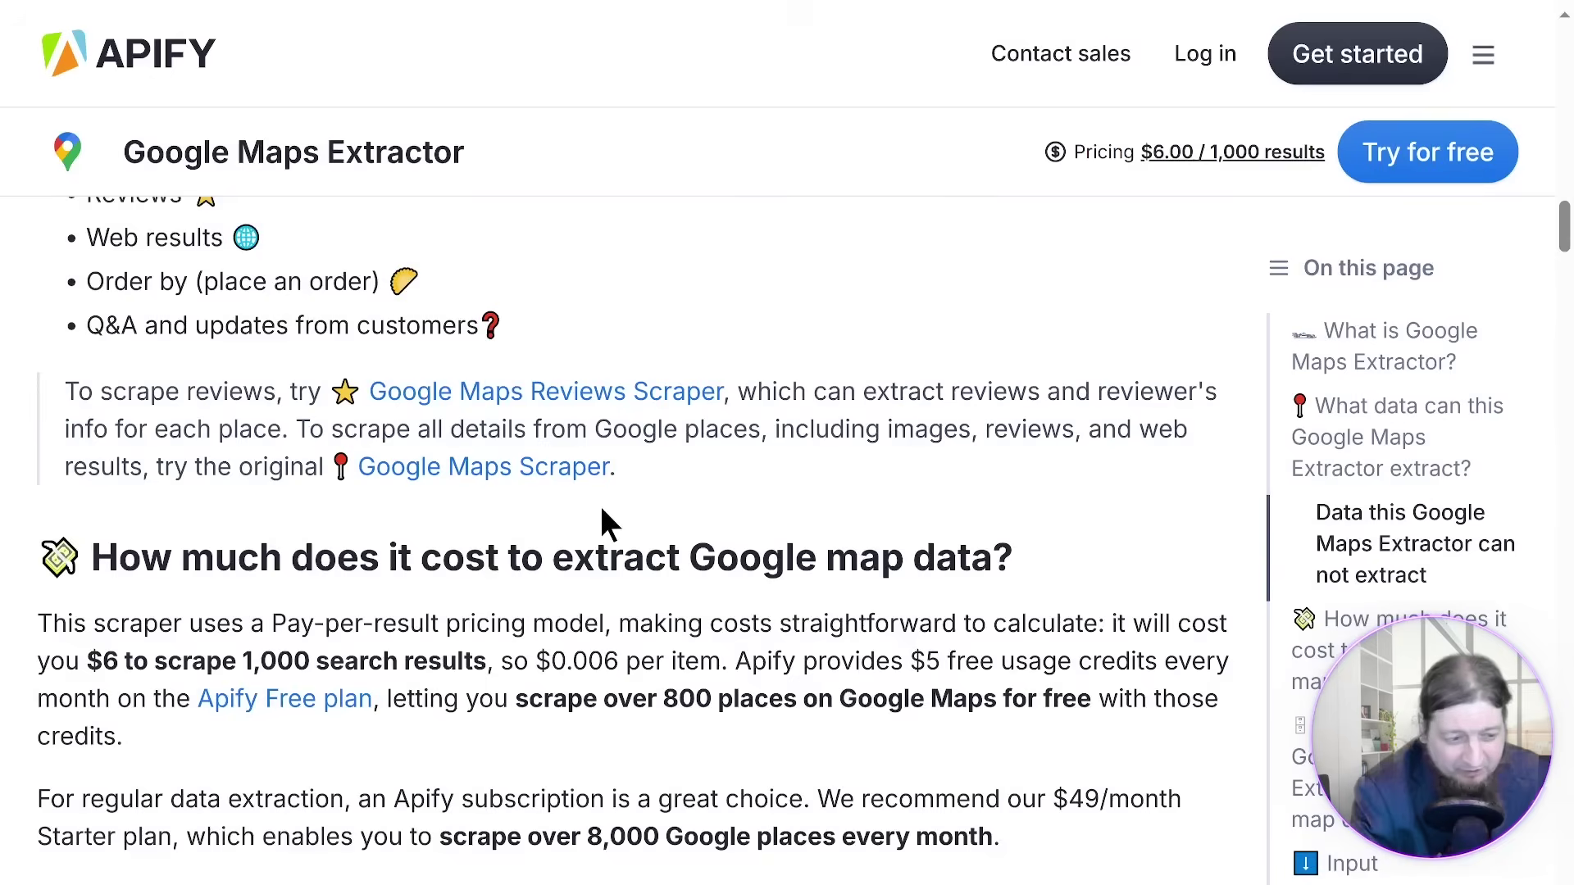
pyautogui.scroll(-4, 601, 509)
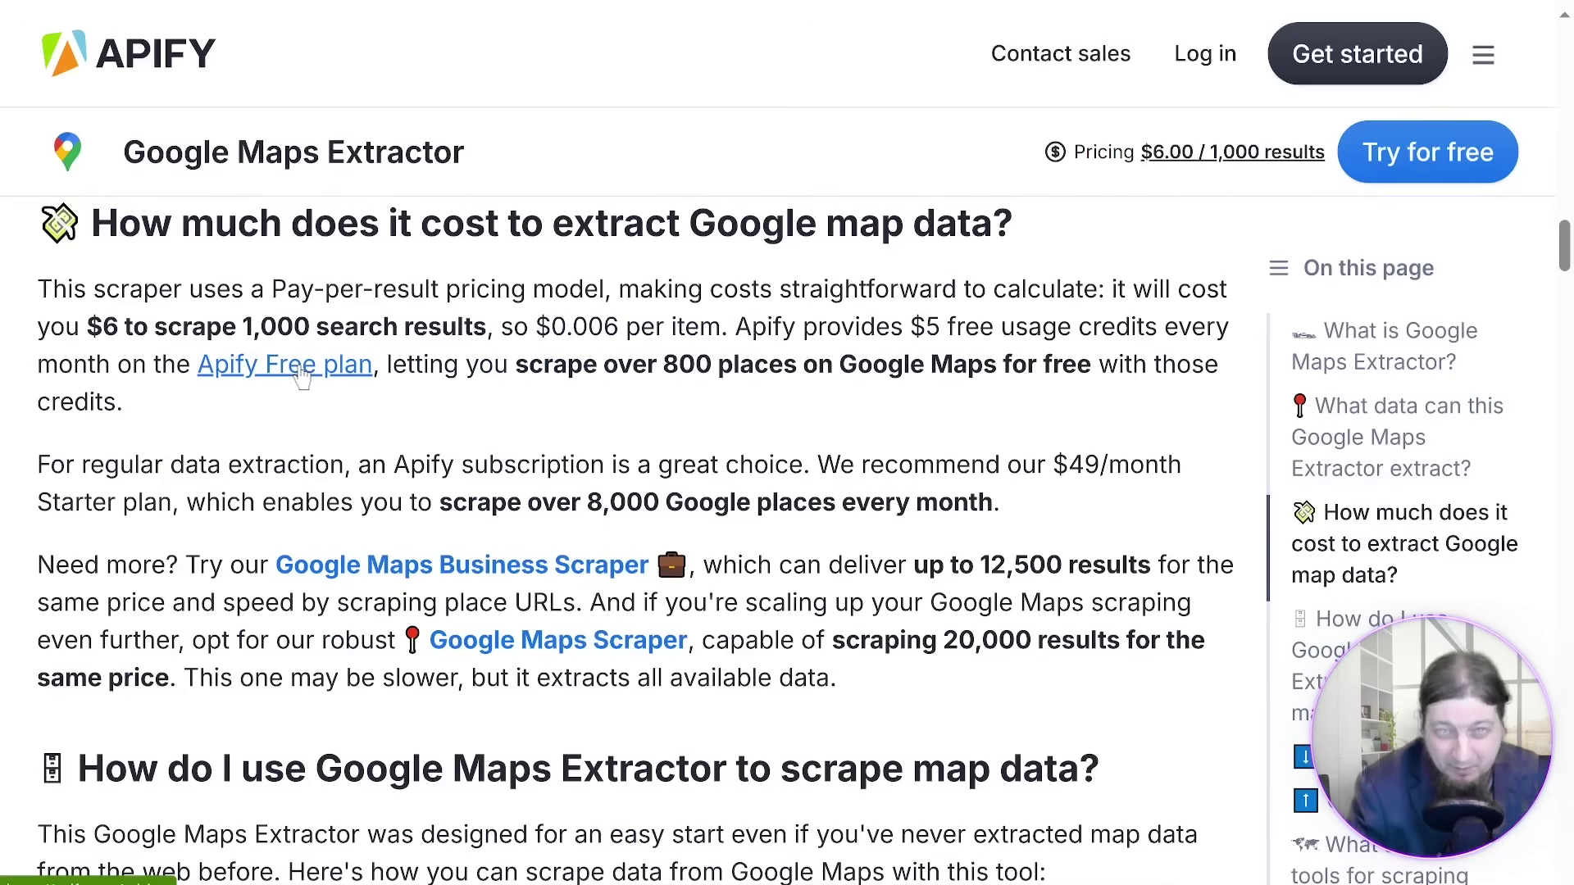
pyautogui.scroll(-8, 302, 369)
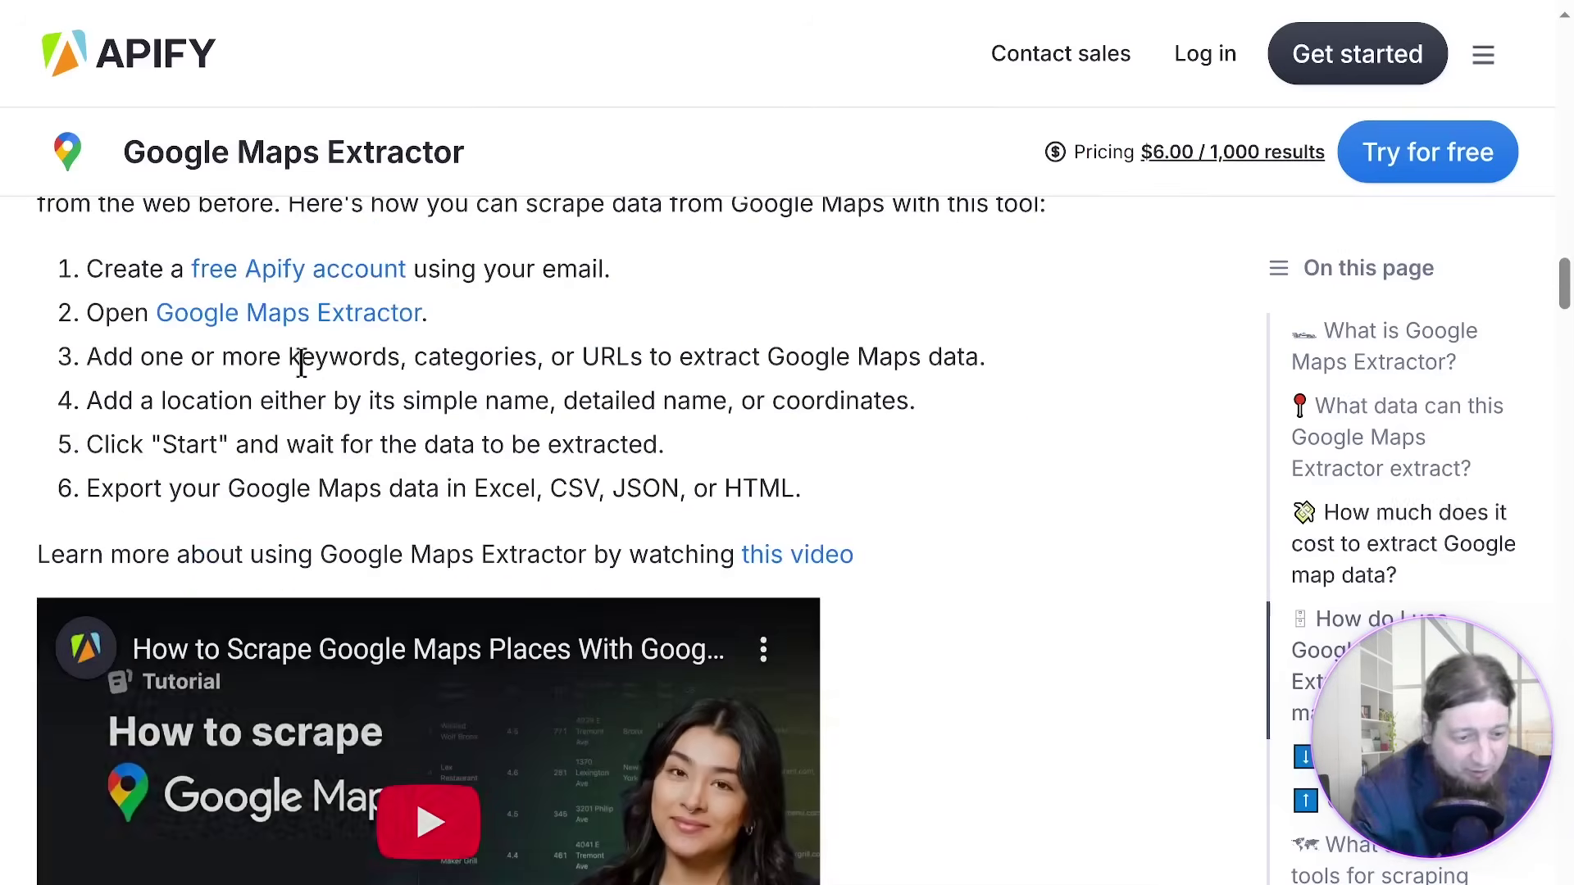
pyautogui.scroll(-4, 448, 585)
pyautogui.scroll(-4, 737, 545)
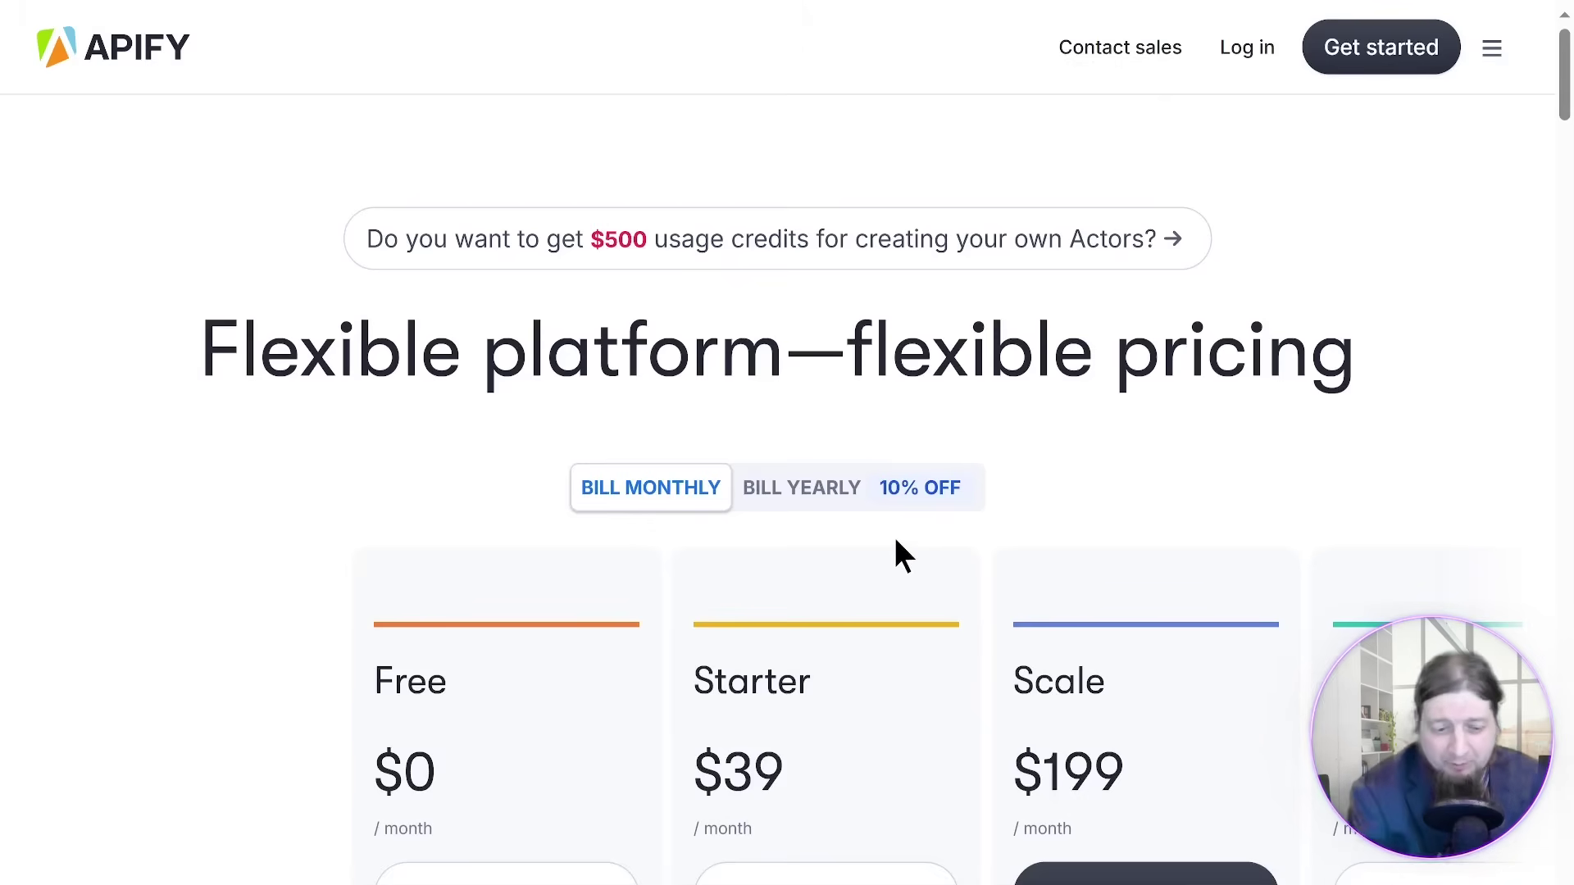
# Review the plan comparison of compute, proxy and support costs, highlighting rows, then return to the top
pyautogui.scroll(-4, 896, 552)
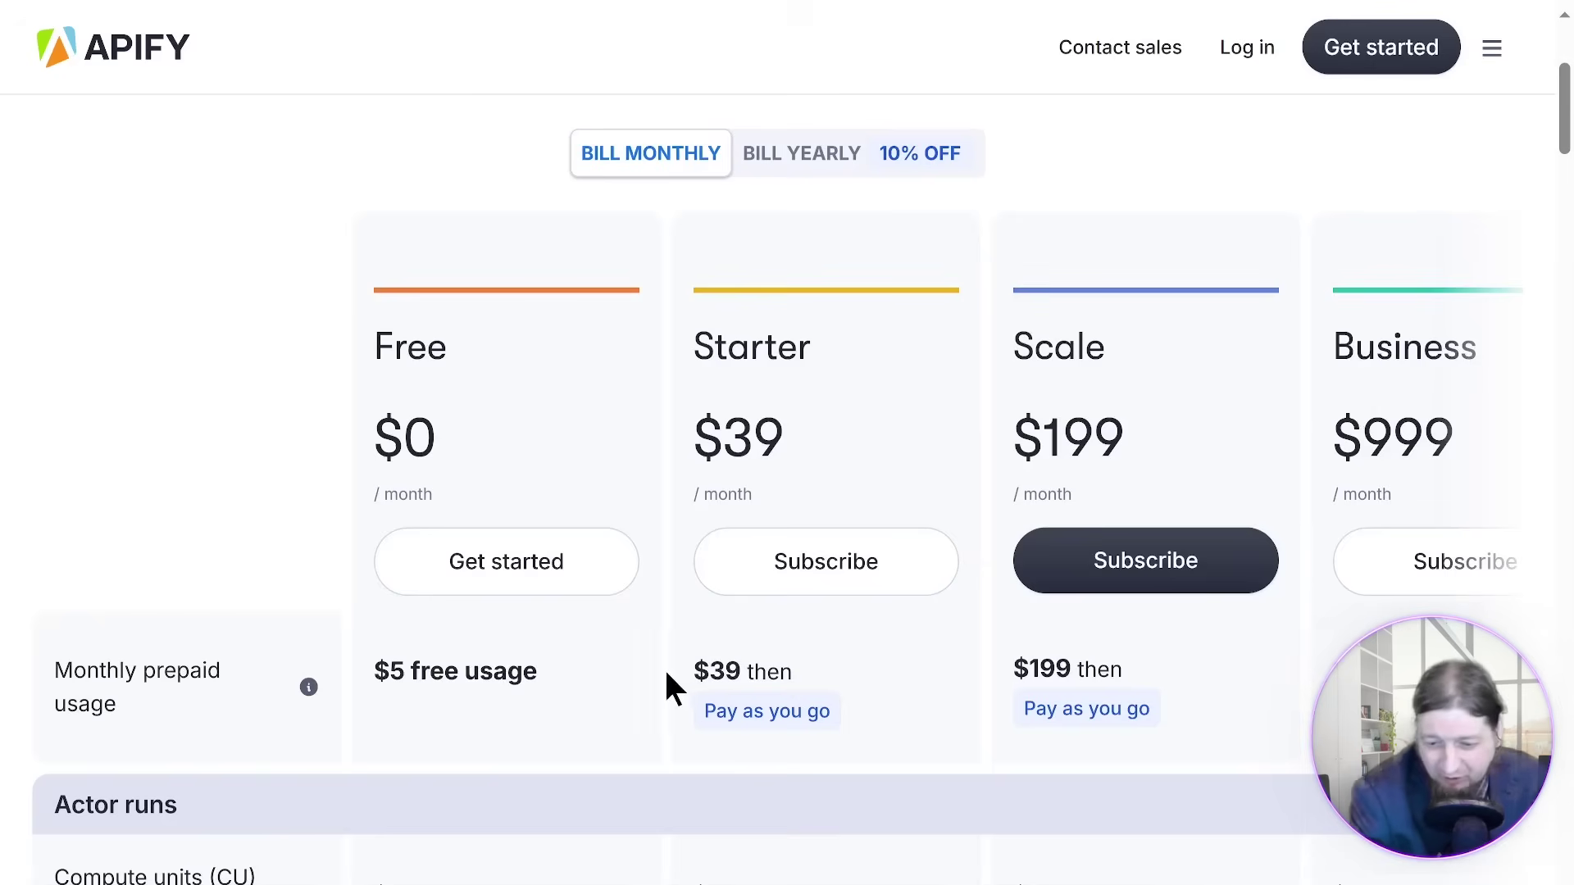
pyautogui.scroll(-4, 1172, 720)
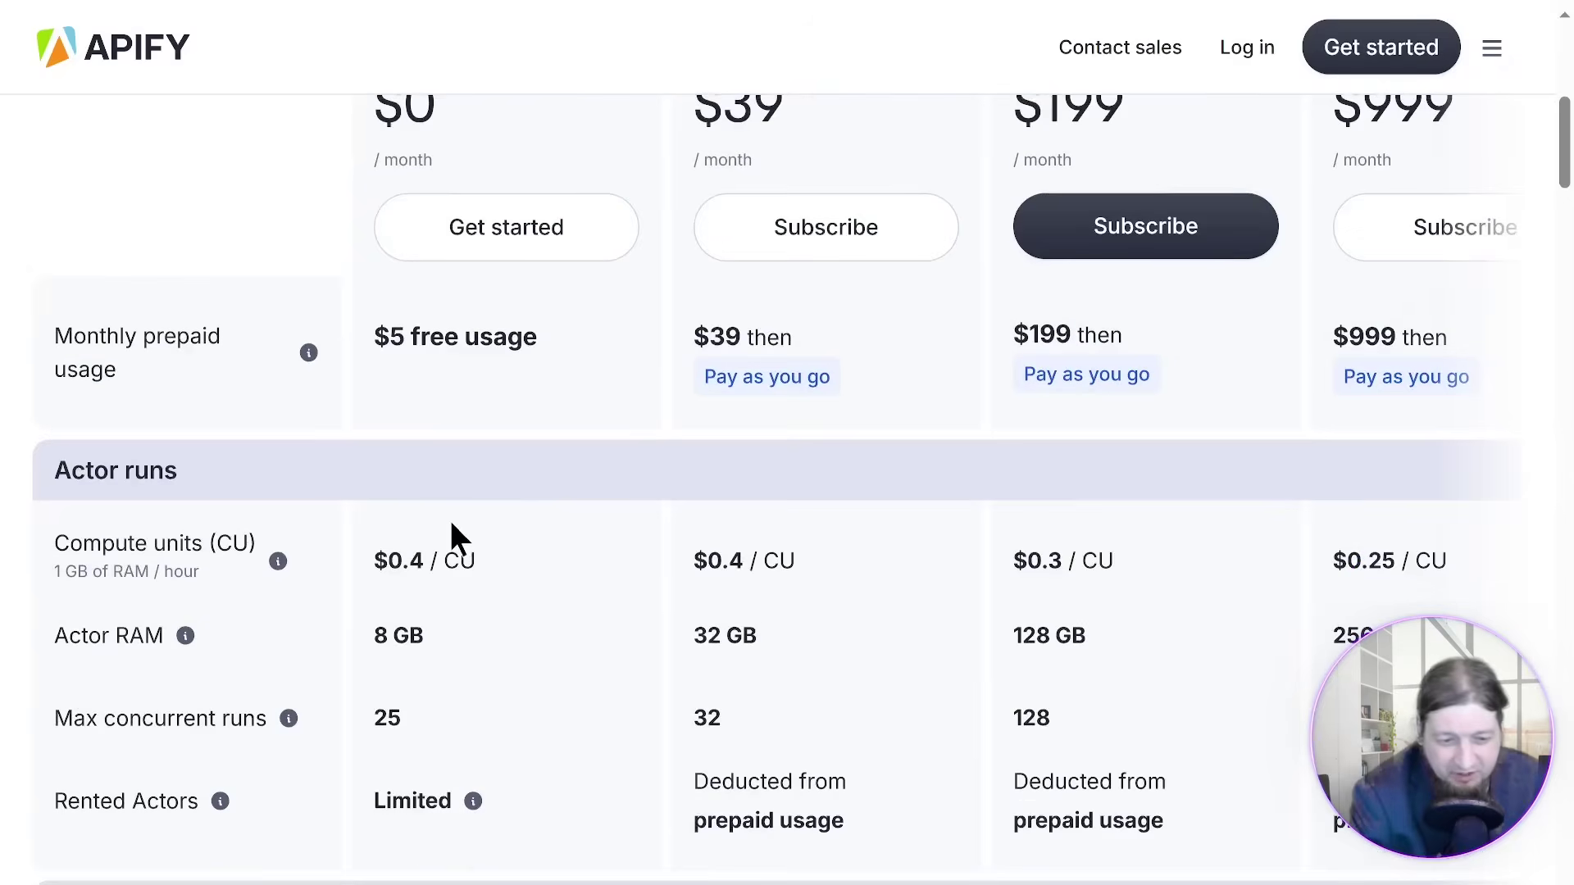
pyautogui.moveTo(376, 562); pyautogui.dragTo(1410, 737)
pyautogui.scroll(-8, 1182, 613)
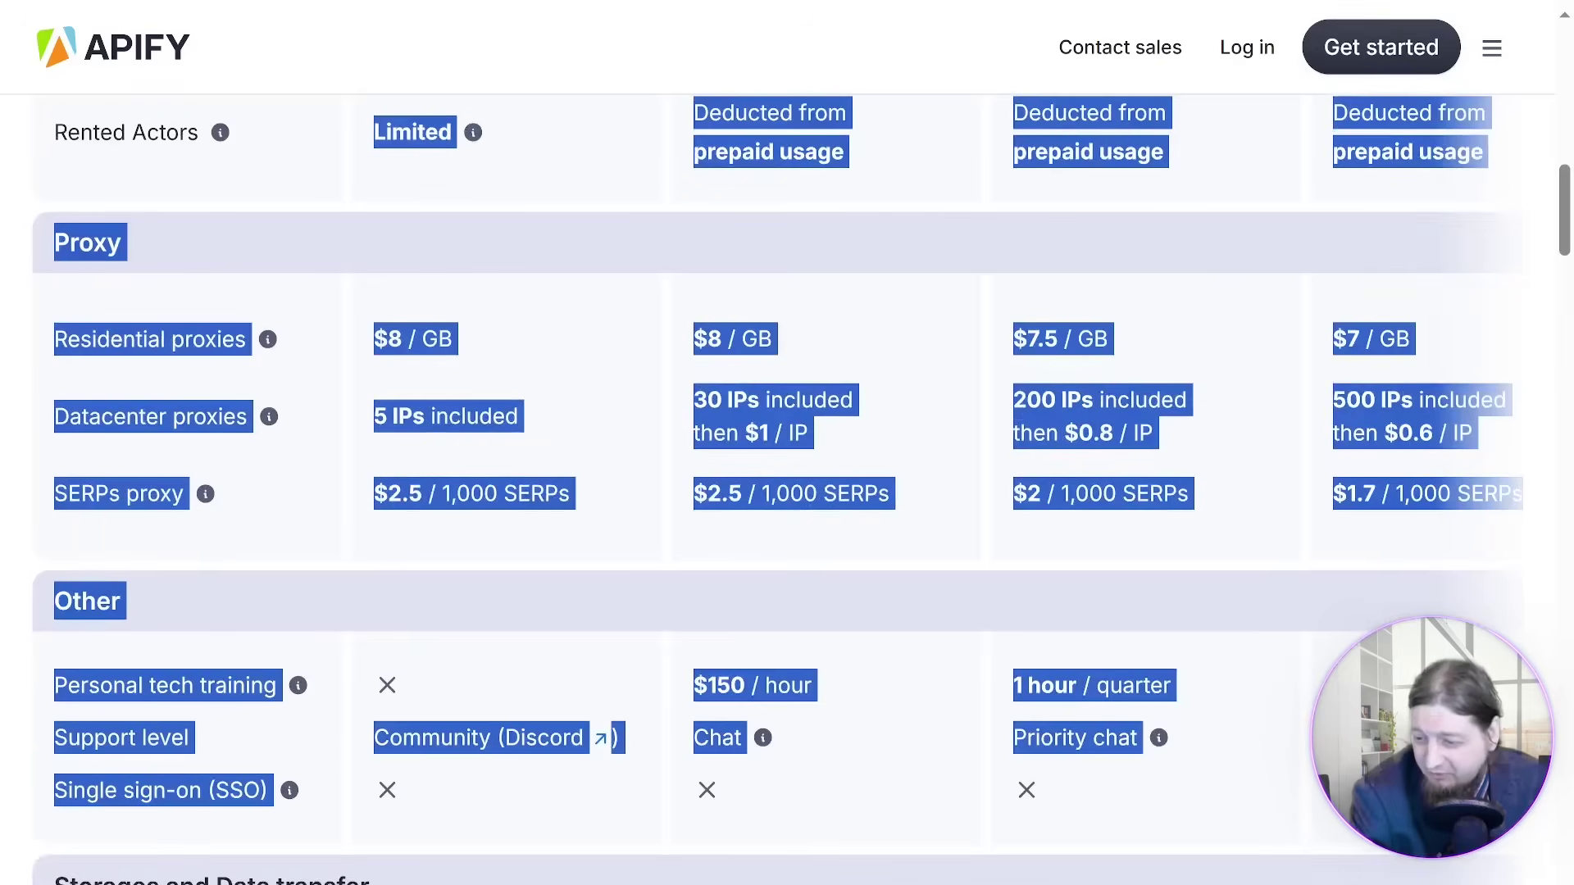
pyautogui.click(1148, 632)
pyautogui.press('Home')
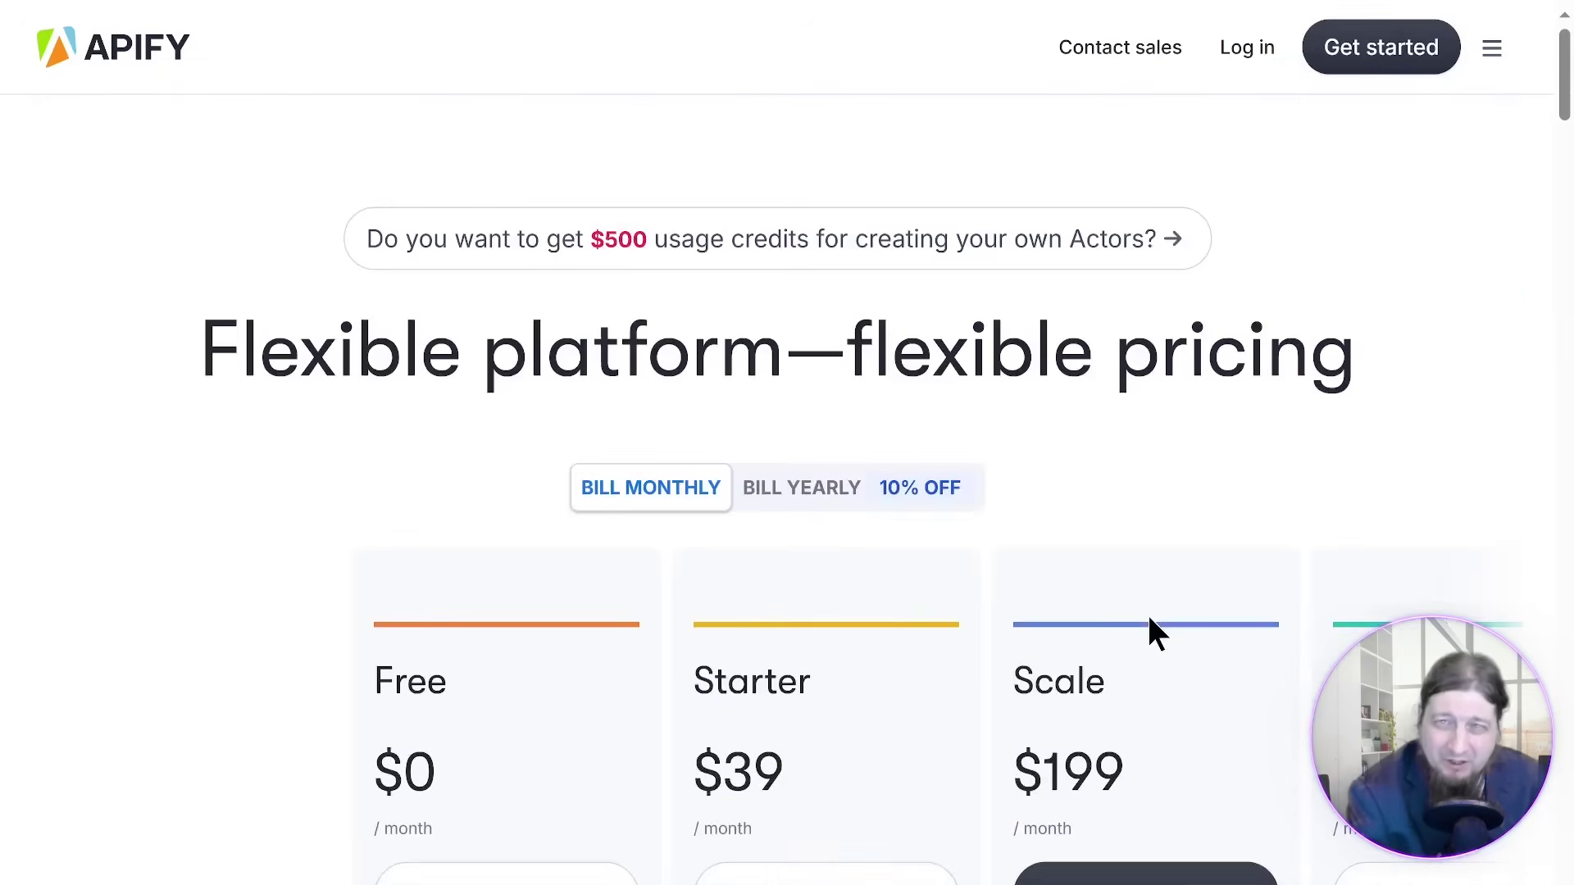
pyautogui.scroll(-4, 1152, 631)
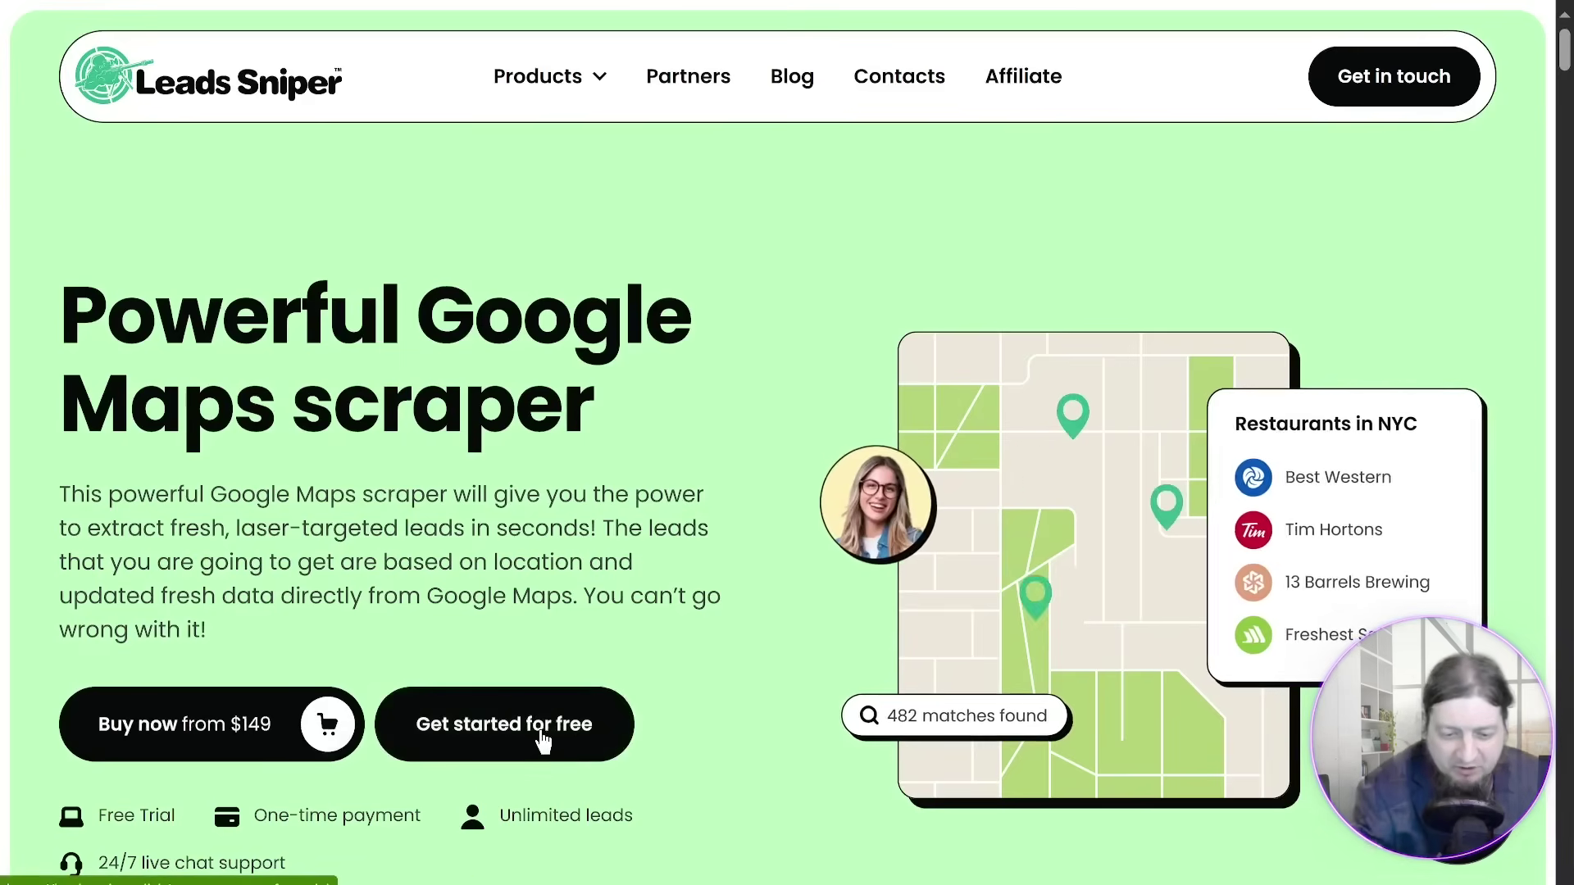
# Browse the Leads Sniper website's feature sections, then scroll back up to the $149 offer
pyautogui.scroll(-4, 541, 729)
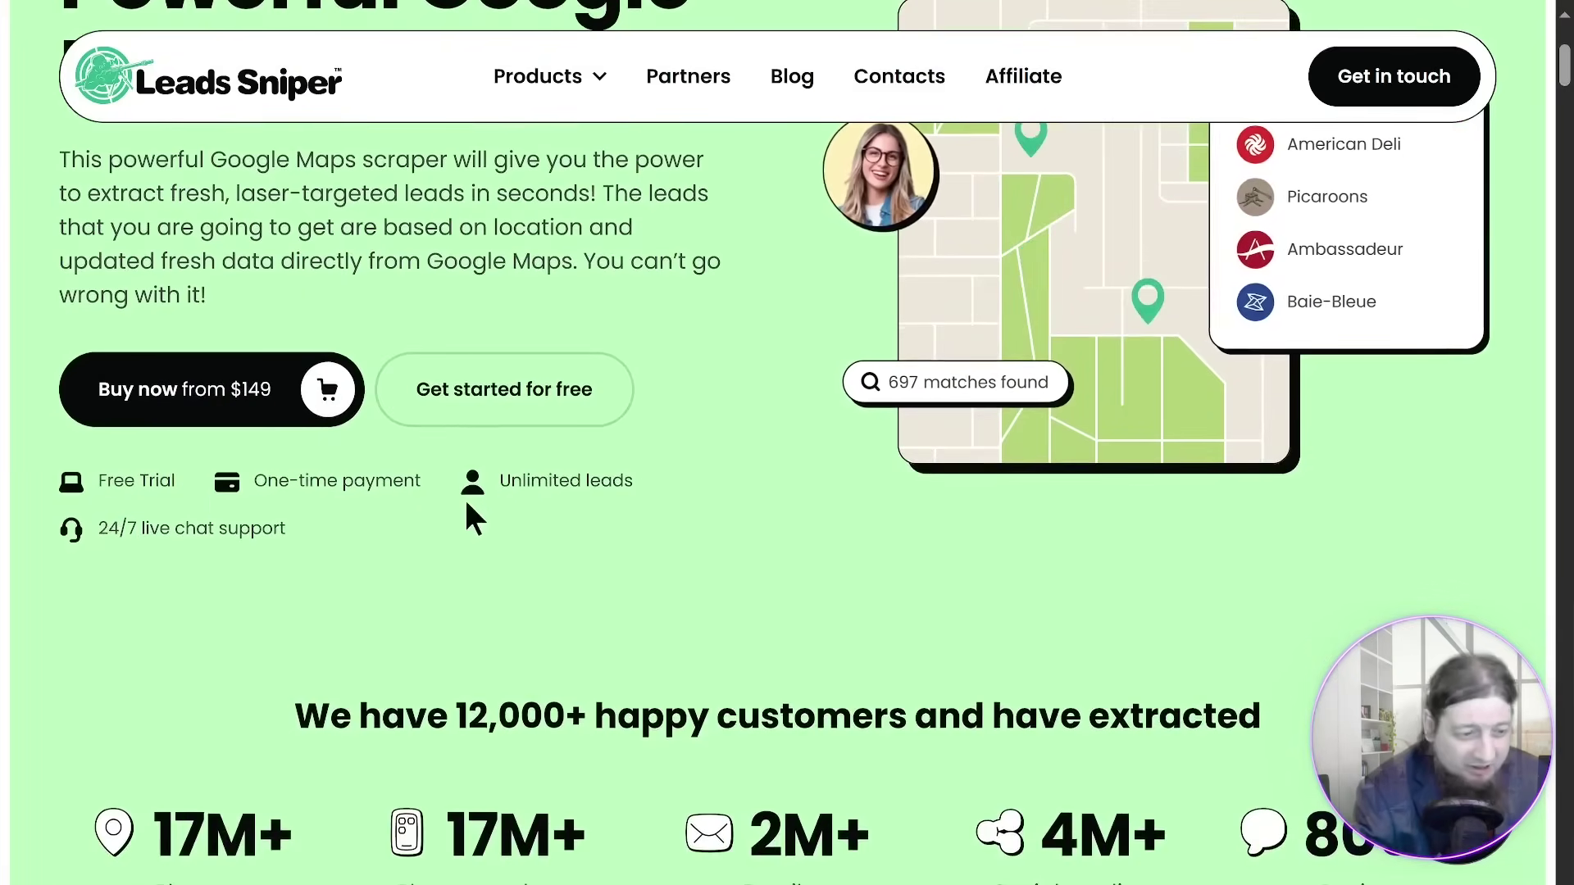
pyautogui.scroll(-4, 532, 549)
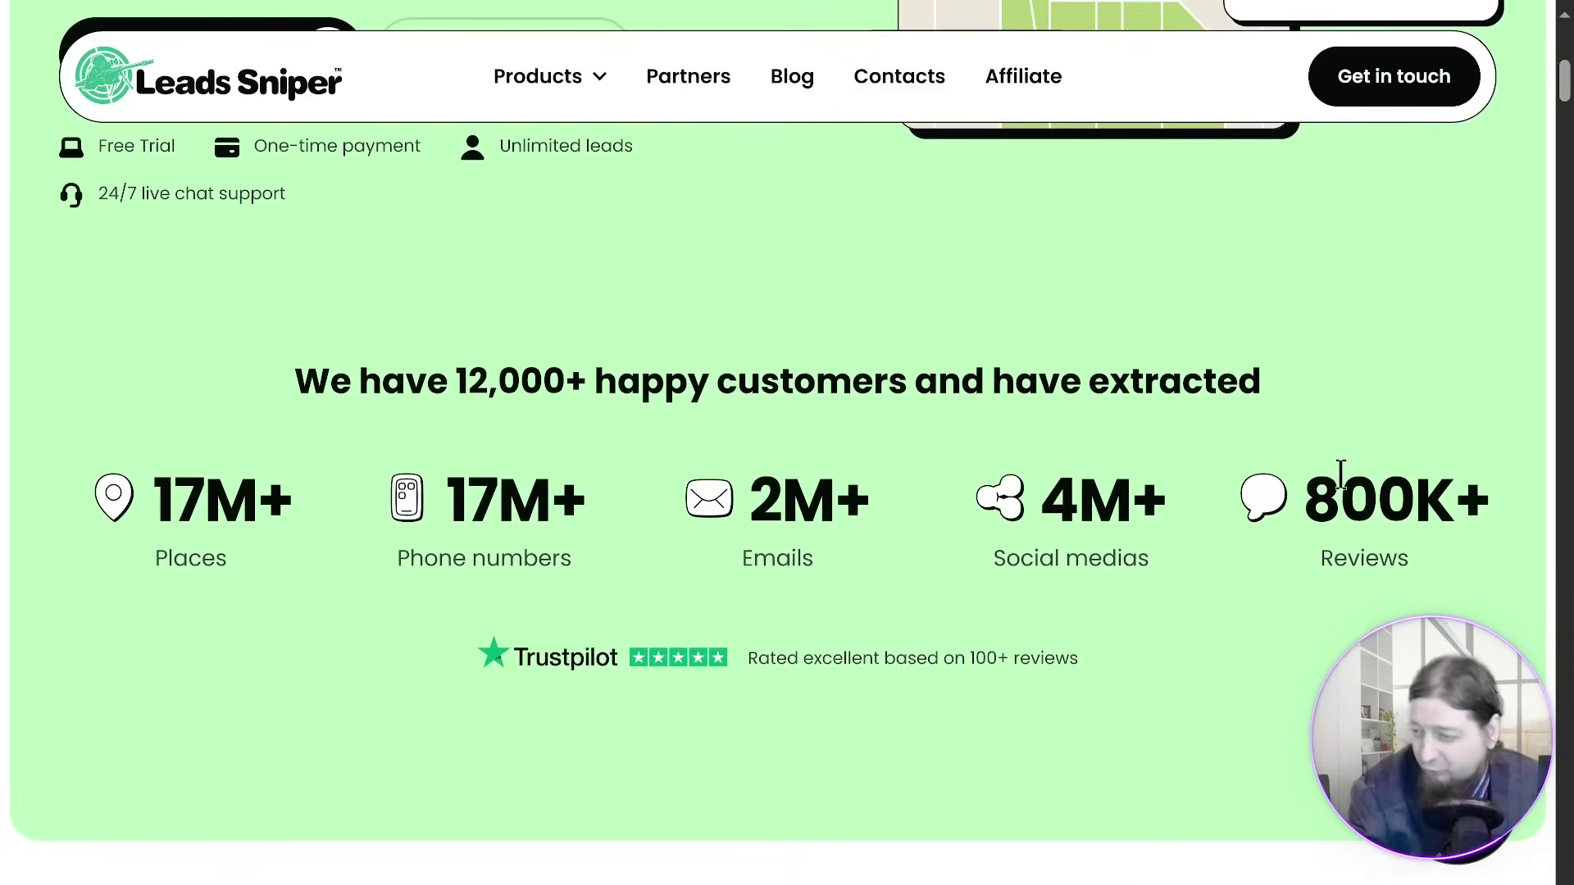
pyautogui.scroll(-8, 1145, 475)
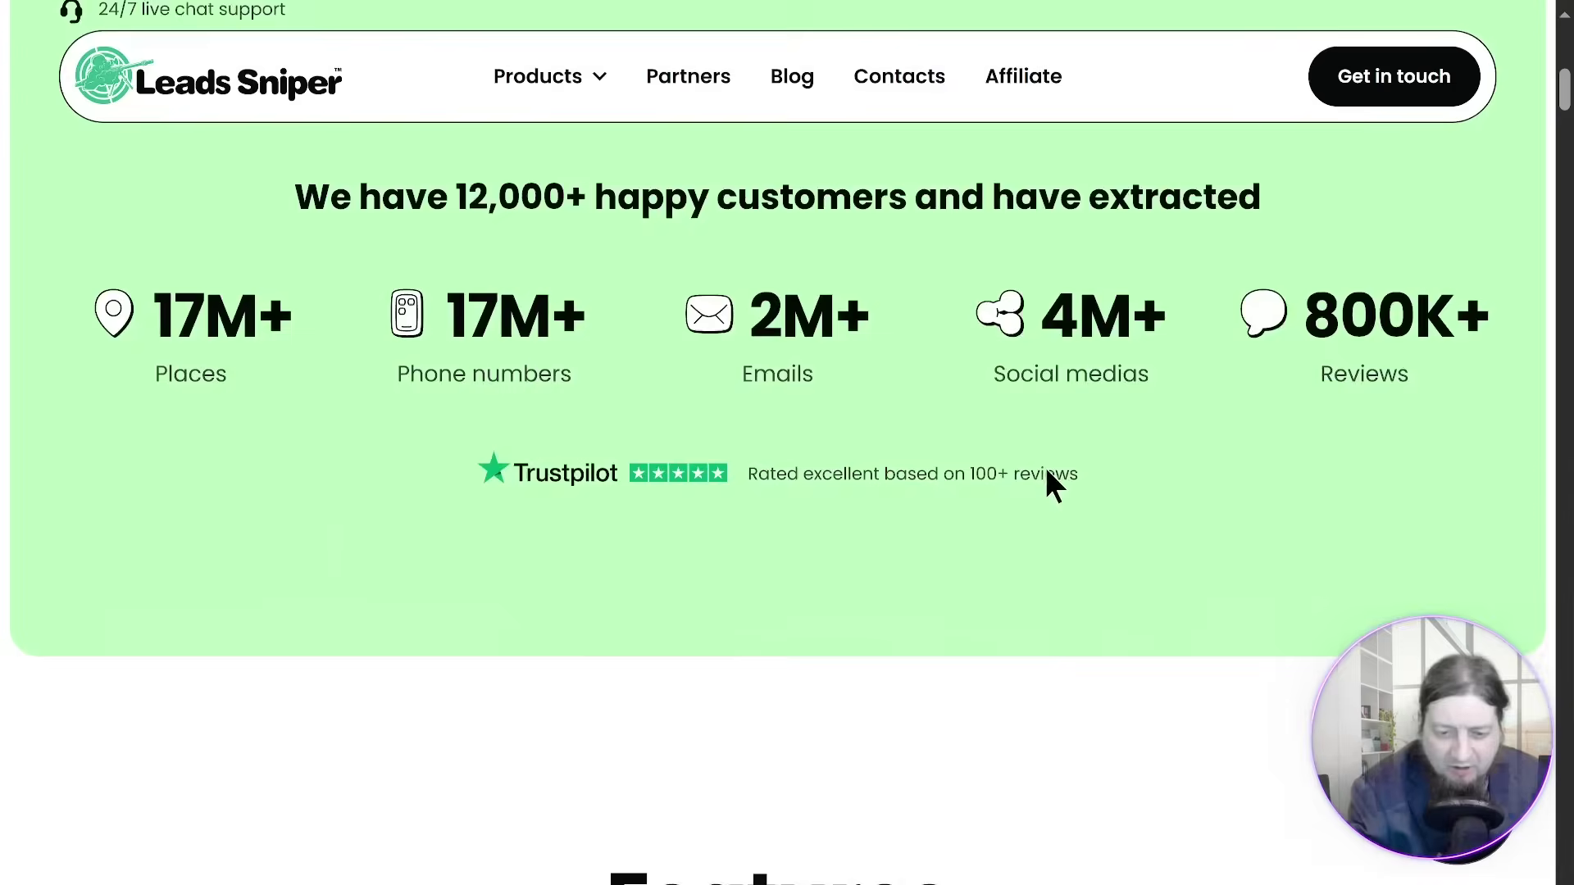
pyautogui.moveTo(1044, 485); pyautogui.dragTo(797, 674)
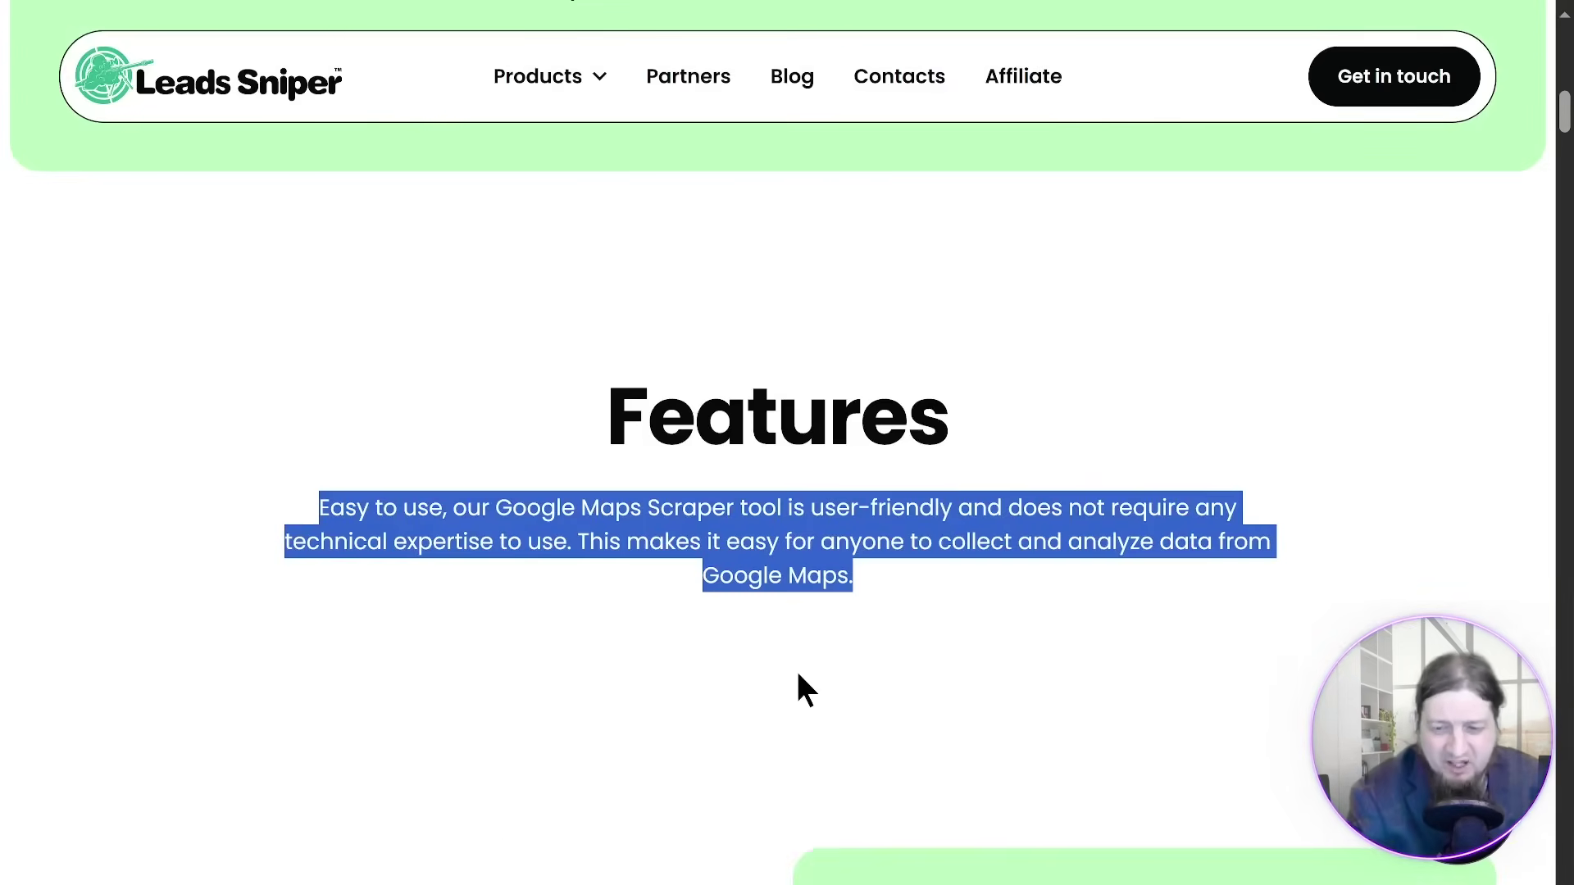
pyautogui.scroll(-8, 795, 671)
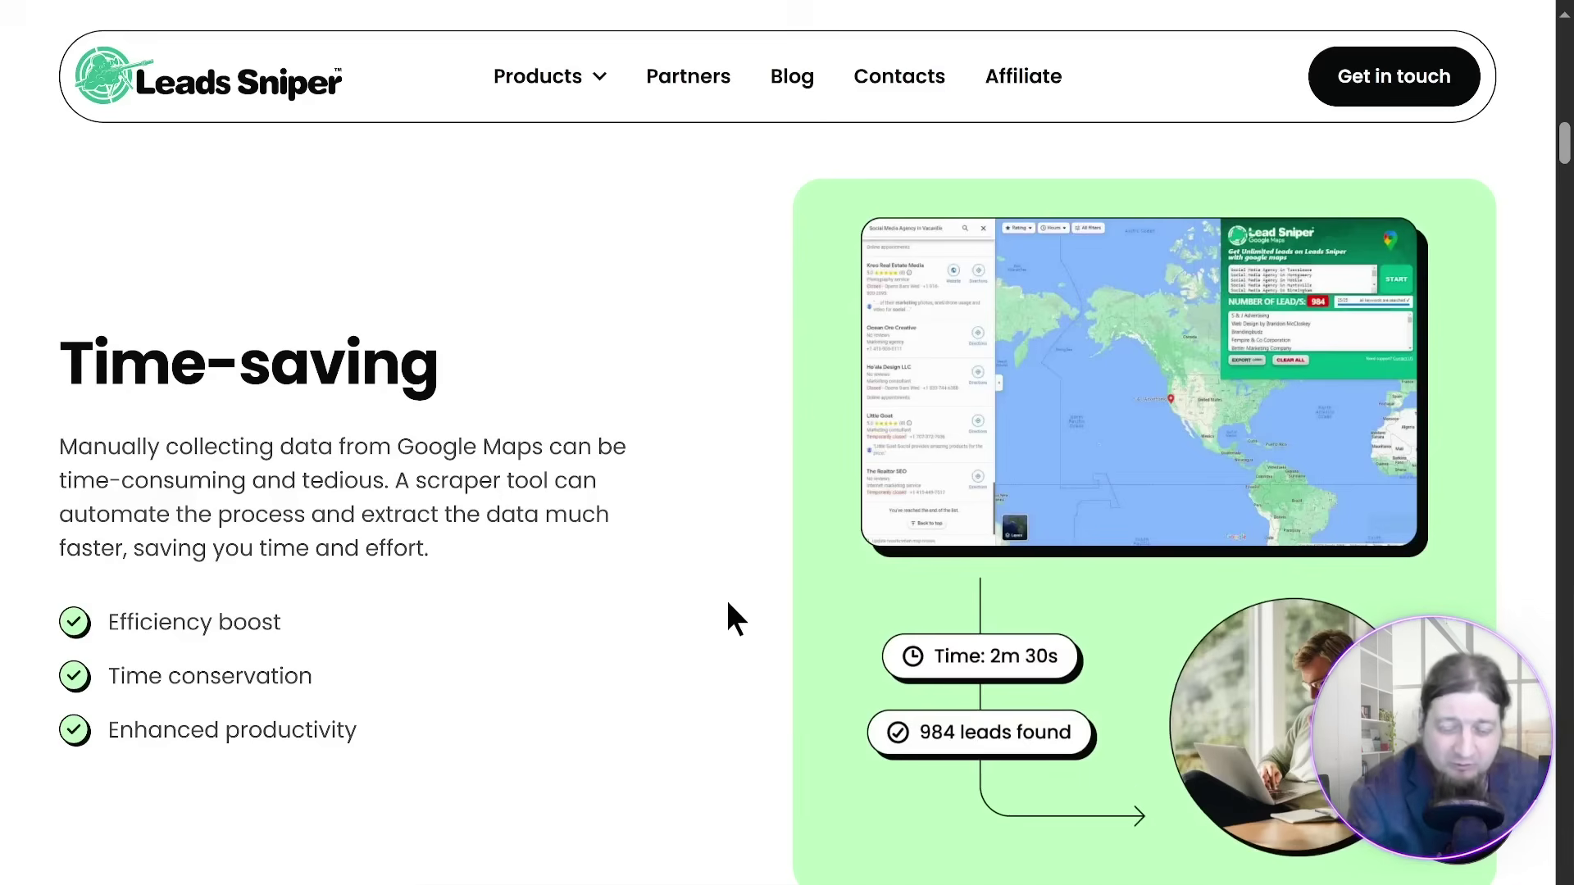
pyautogui.scroll(-5, 727, 604)
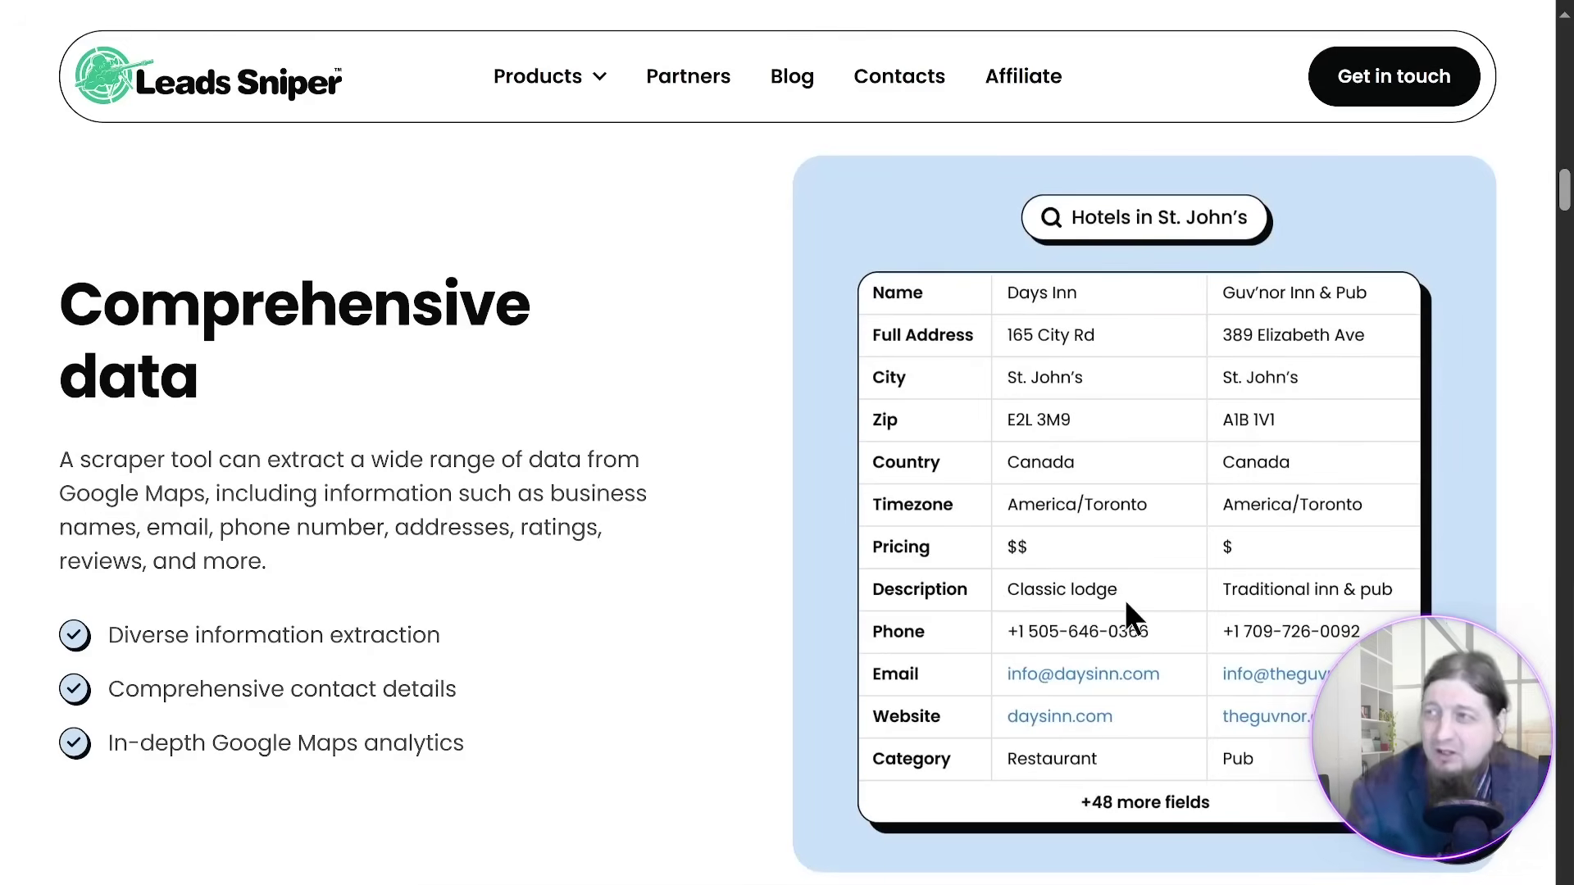
pyautogui.scroll(15, 684, 320)
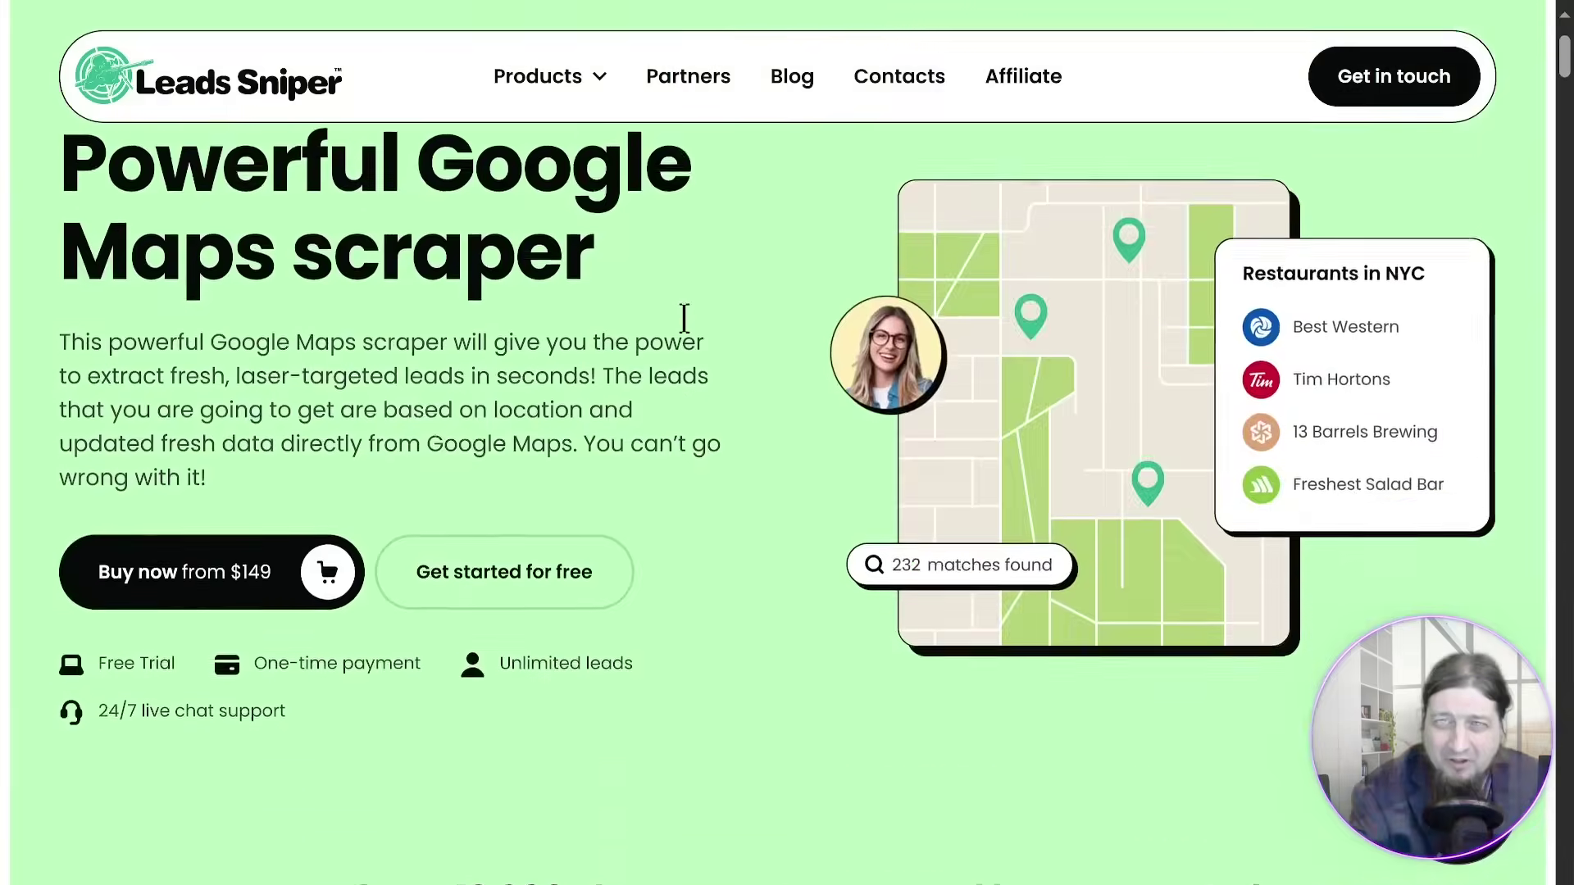
pyautogui.scroll(2, 683, 318)
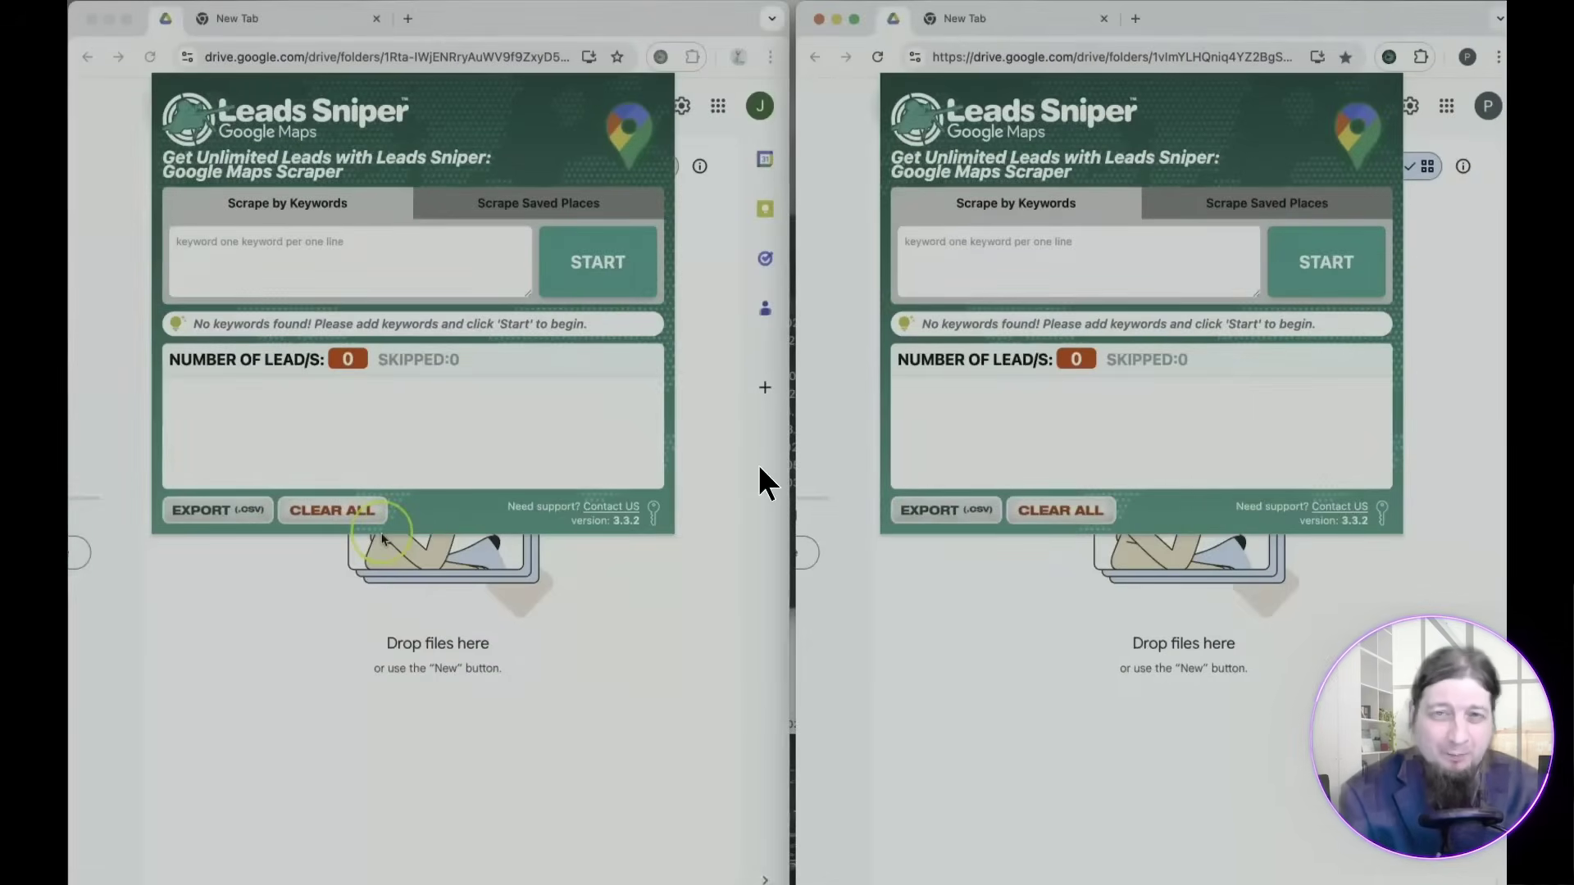
# Play the recorded run scraping 'Plumber in <city>' keyword lists in both Leads Sniper panels
pyautogui.moveTo(748, 480)
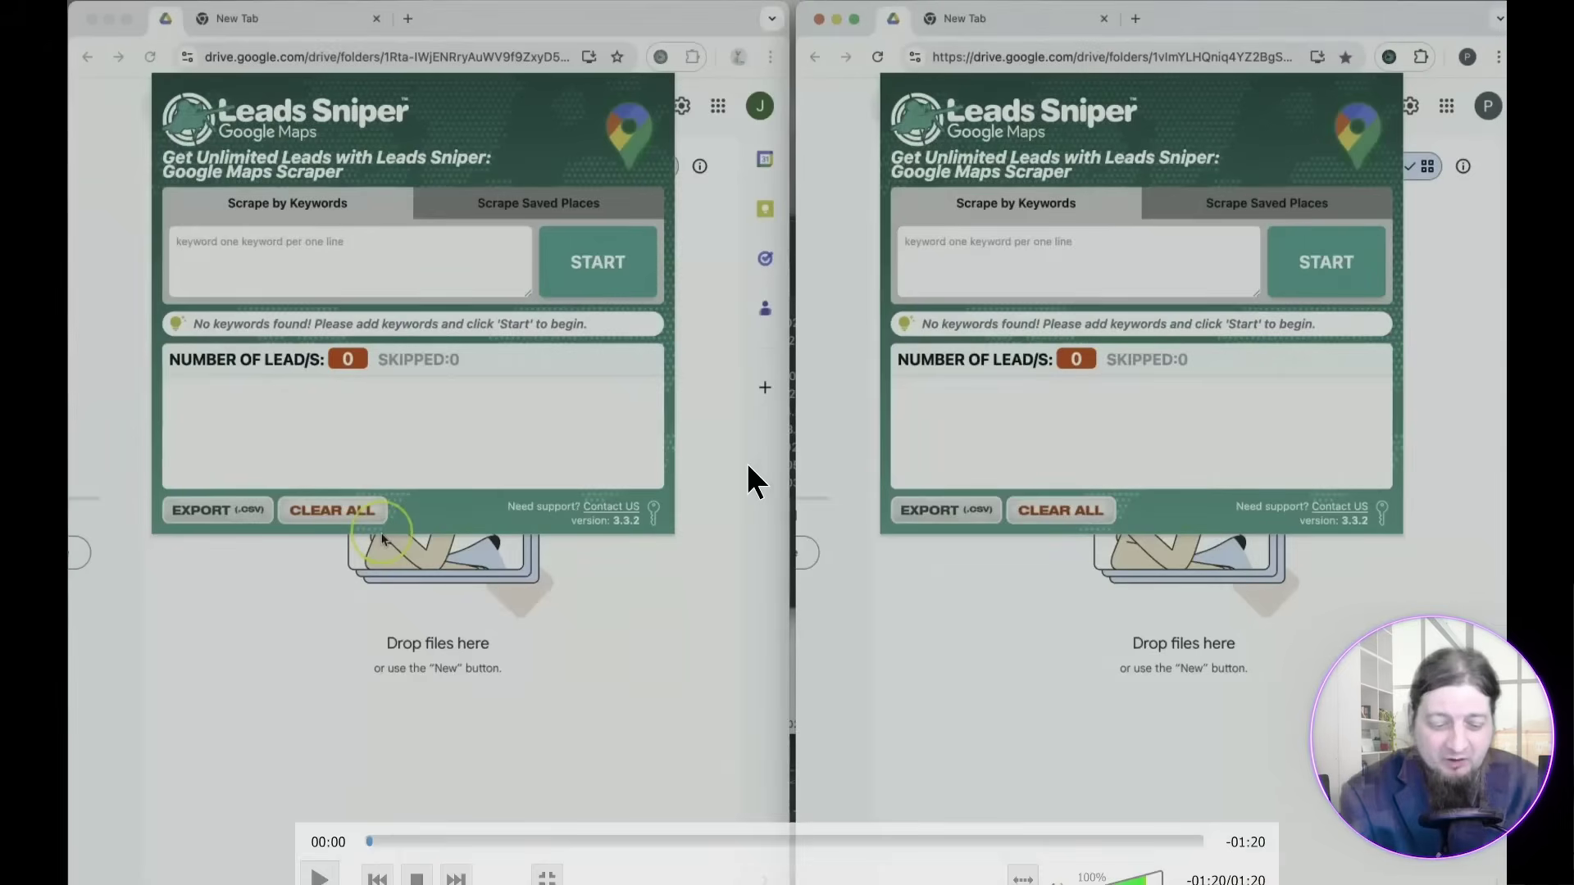
pyautogui.click(320, 876)
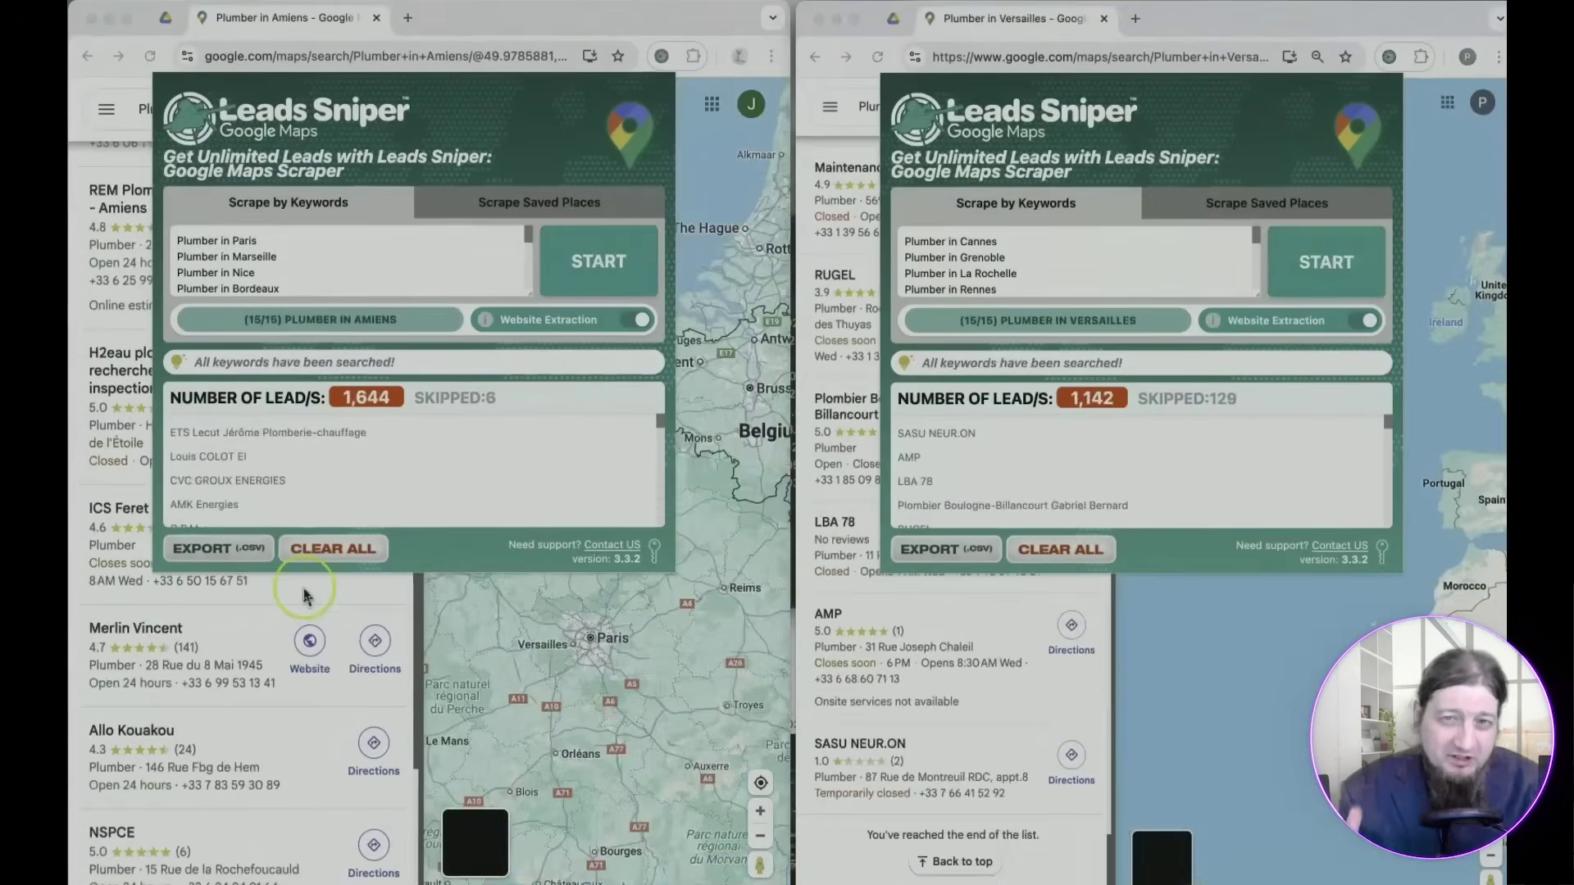
# Export the Paris and Cannes plumber leads as .CSV files from both panels
pyautogui.click(300, 634)
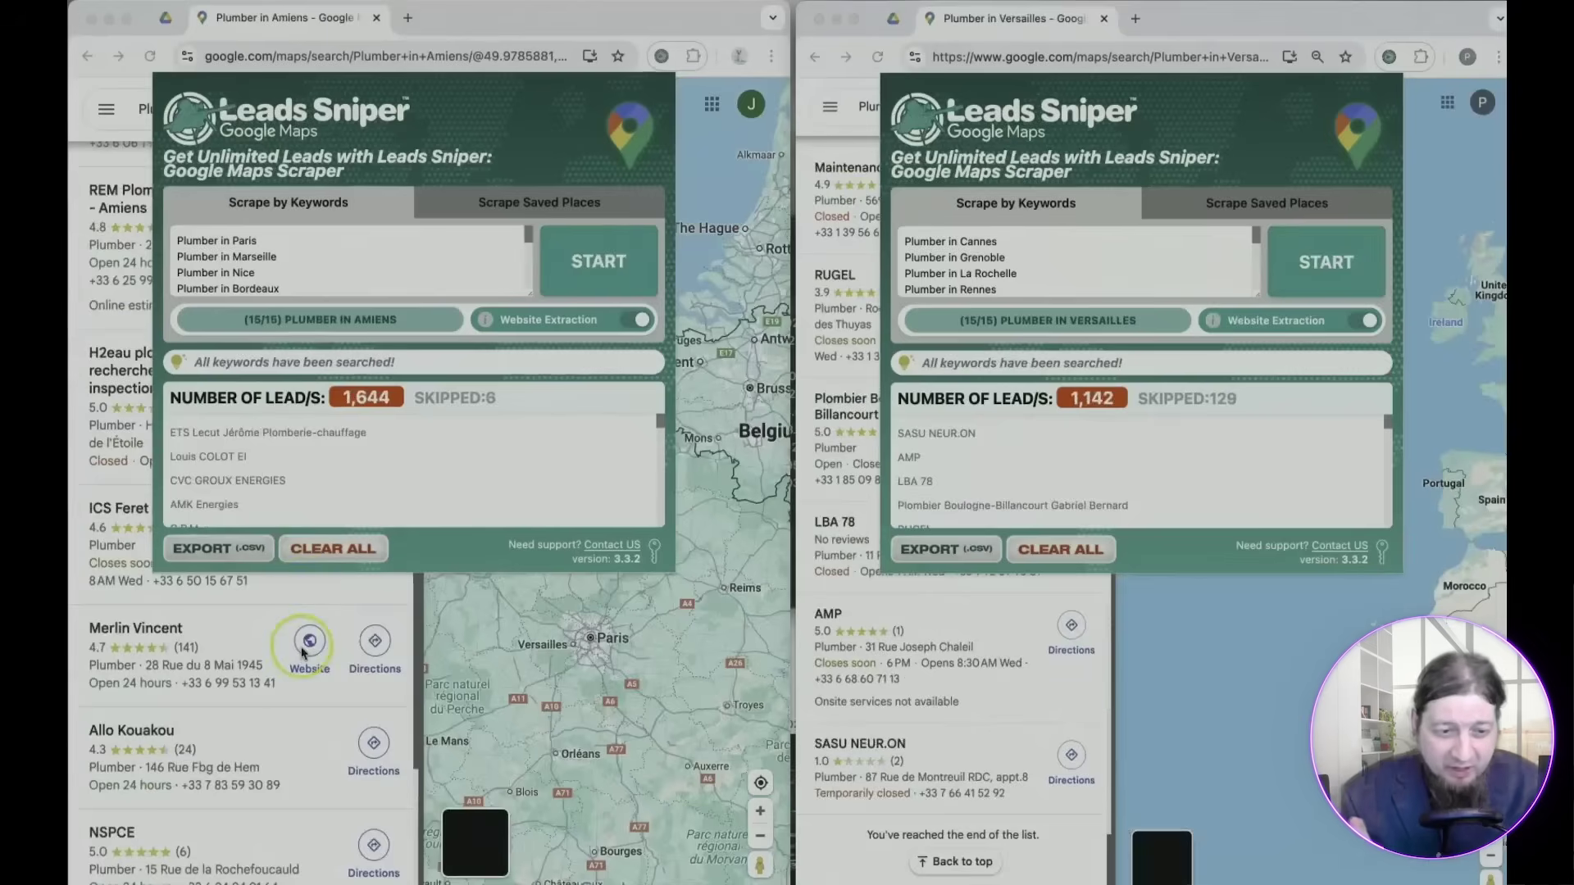
pyautogui.click(1039, 421)
pyautogui.click(217, 549)
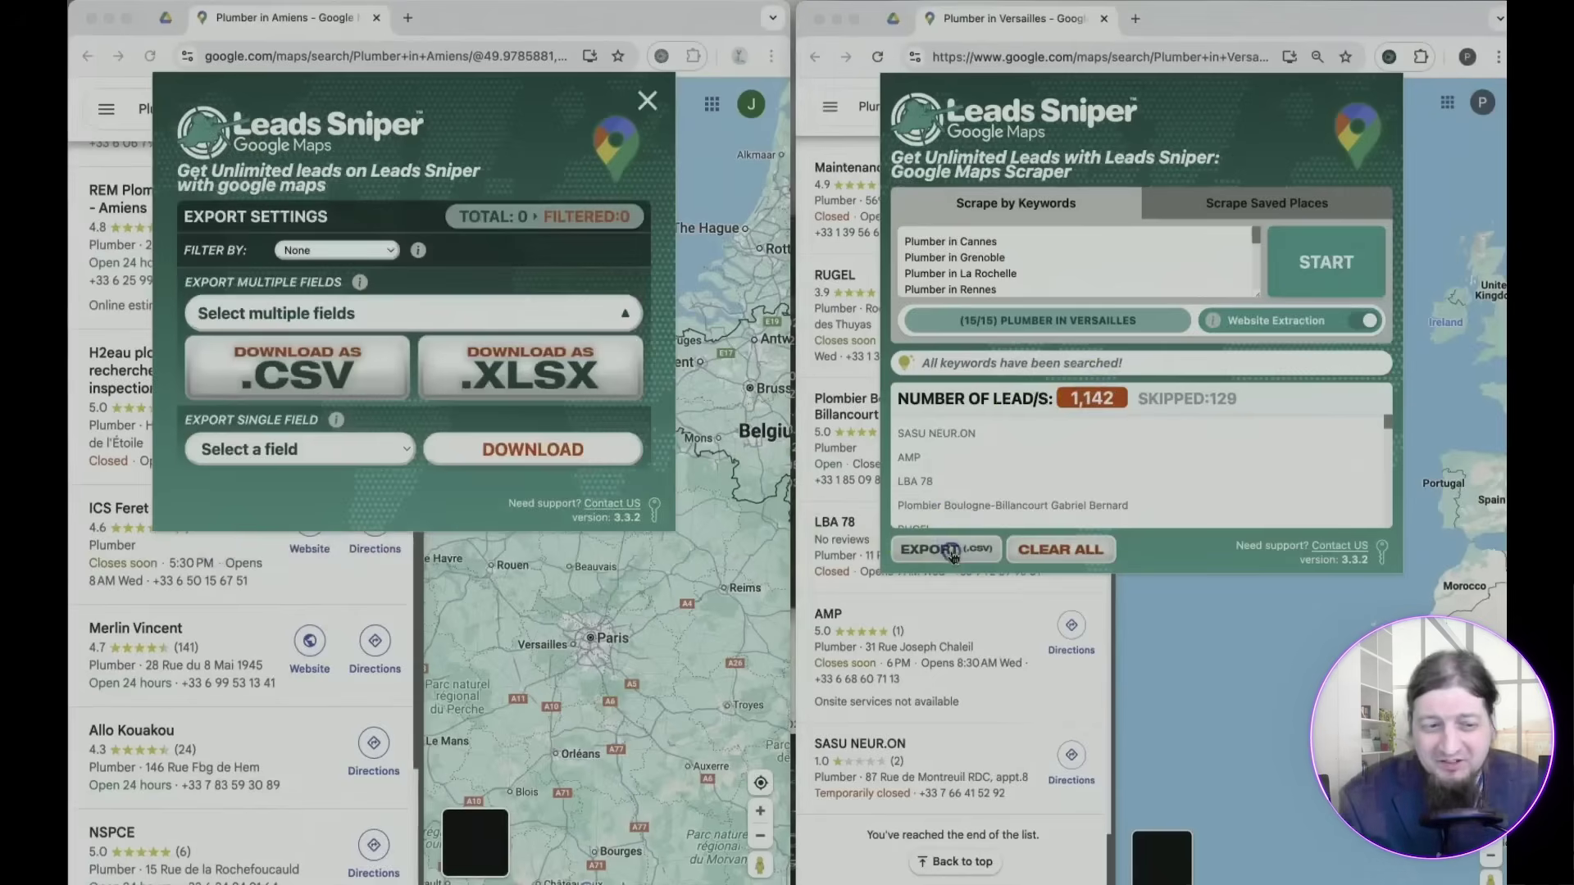
pyautogui.click(951, 550)
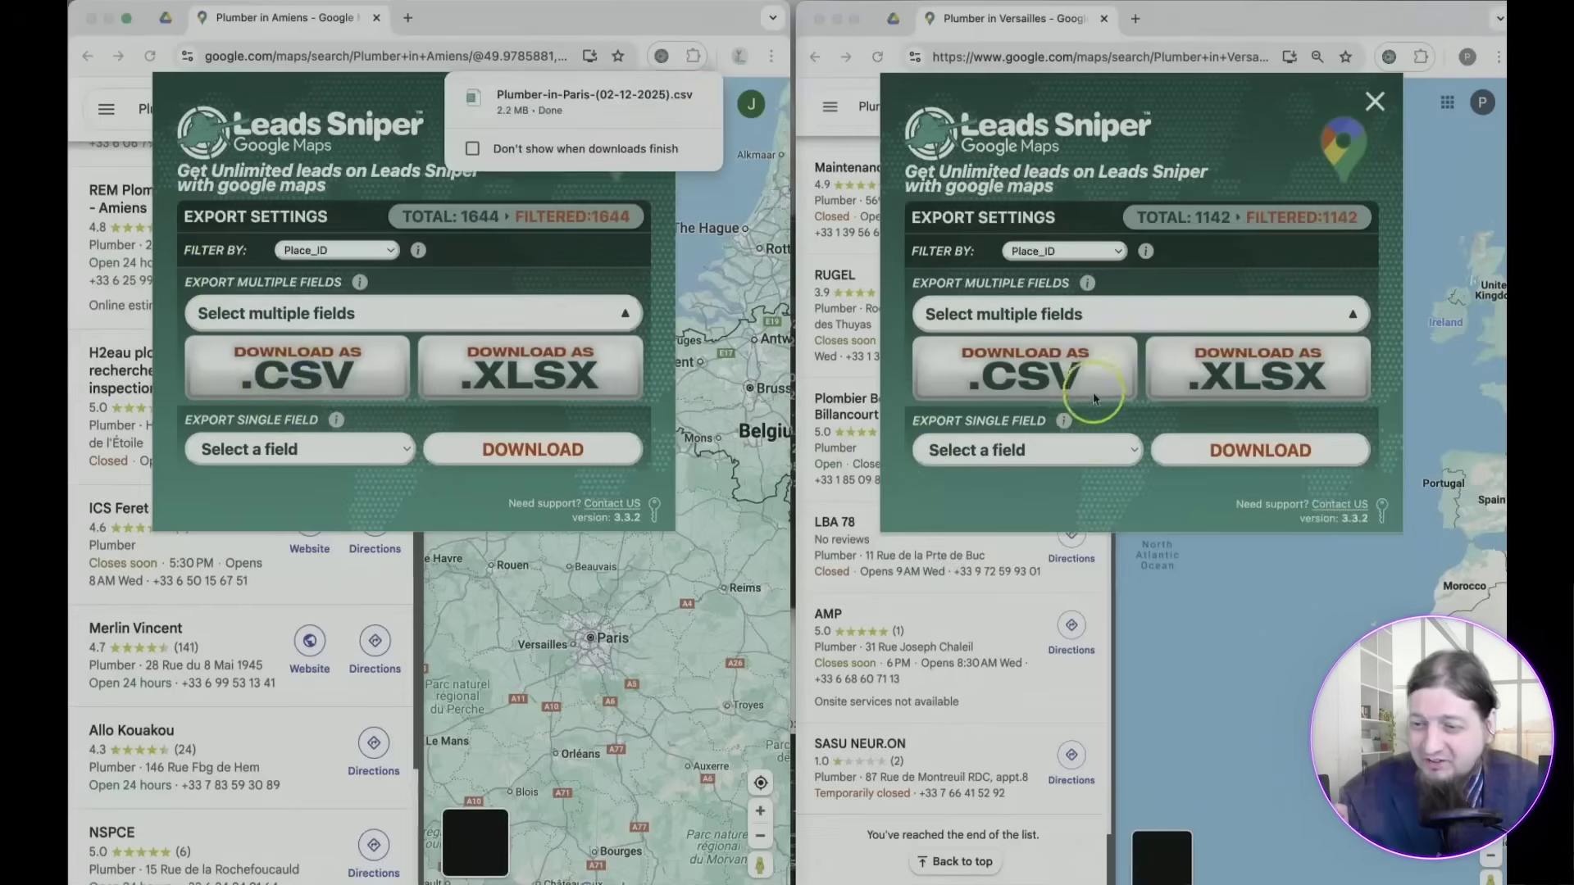
# Upload both lead CSVs into the Drive LEADS folder and open them in Google Sheets
pyautogui.press('super+bracketleft')
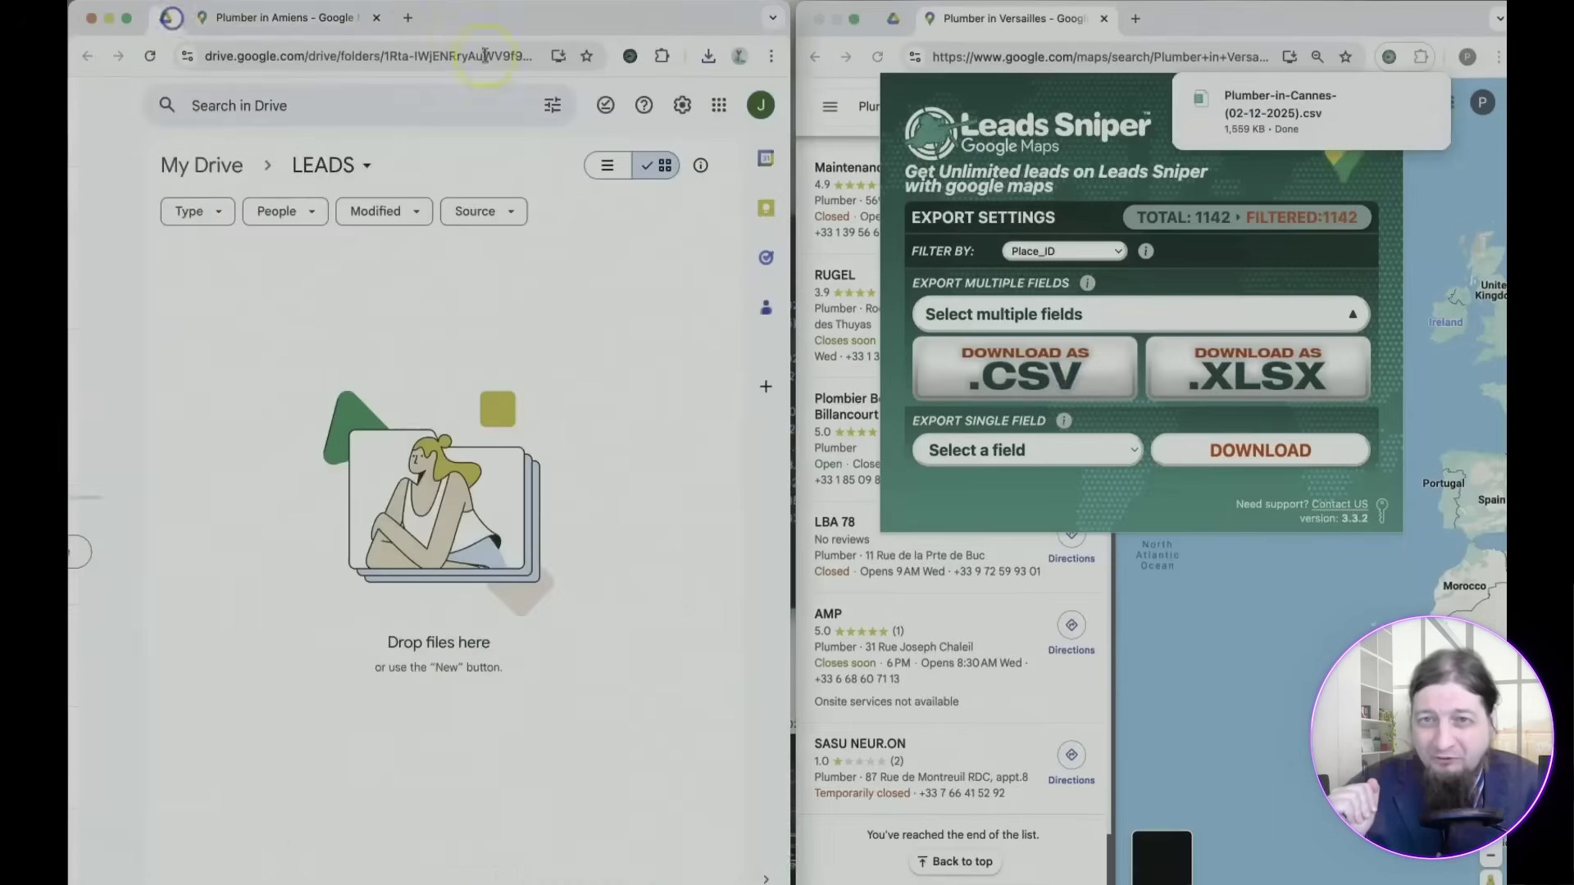
pyautogui.click(899, 20)
pyautogui.click(707, 57)
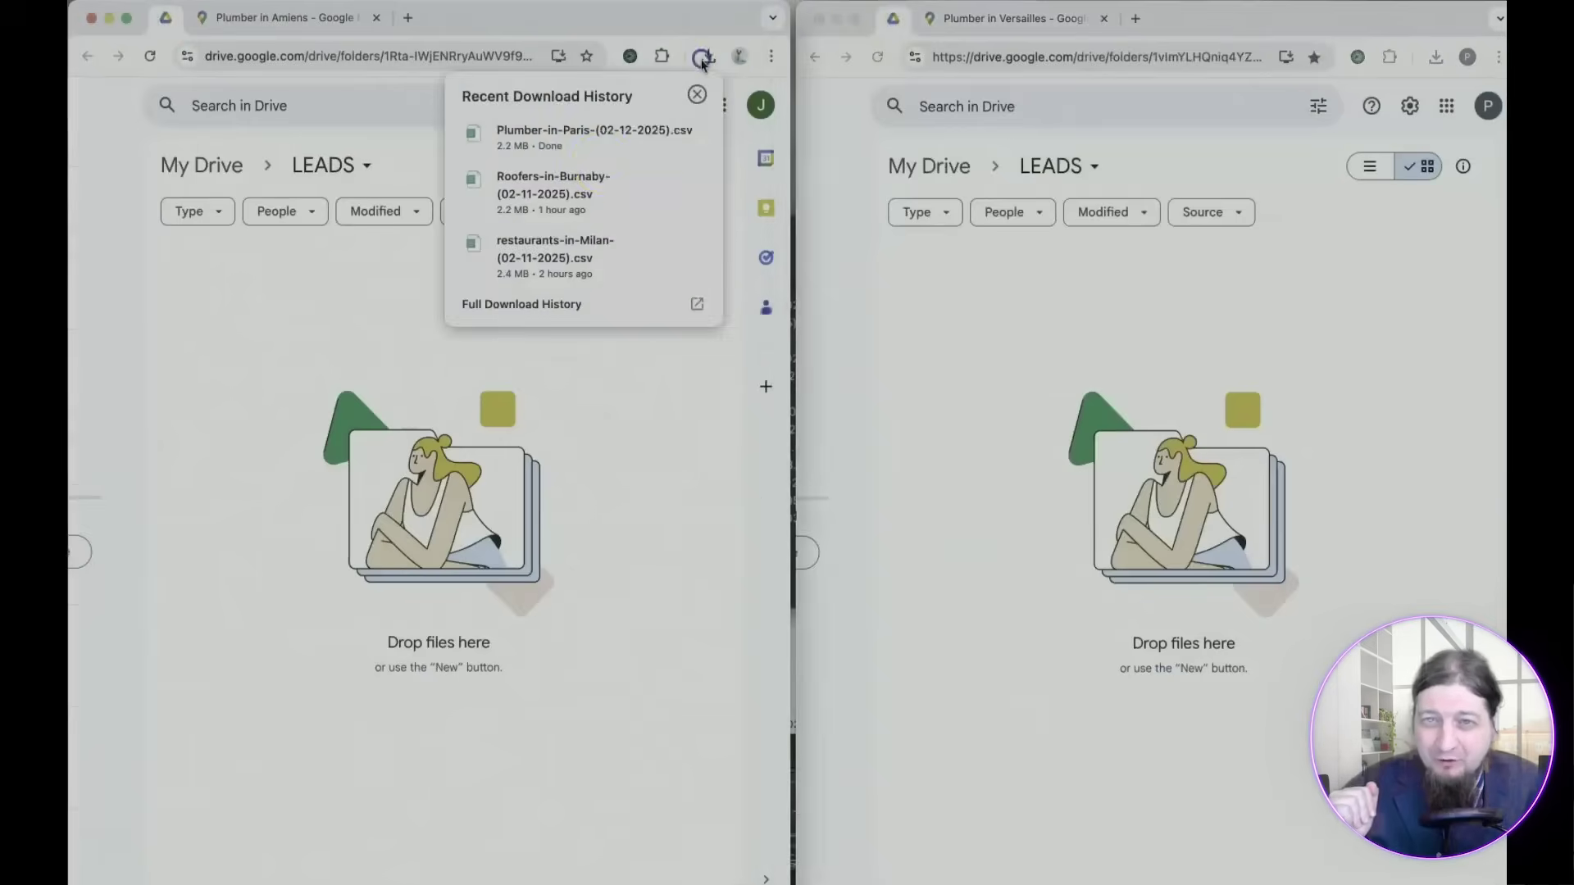
pyautogui.moveTo(573, 140); pyautogui.dragTo(524, 434)
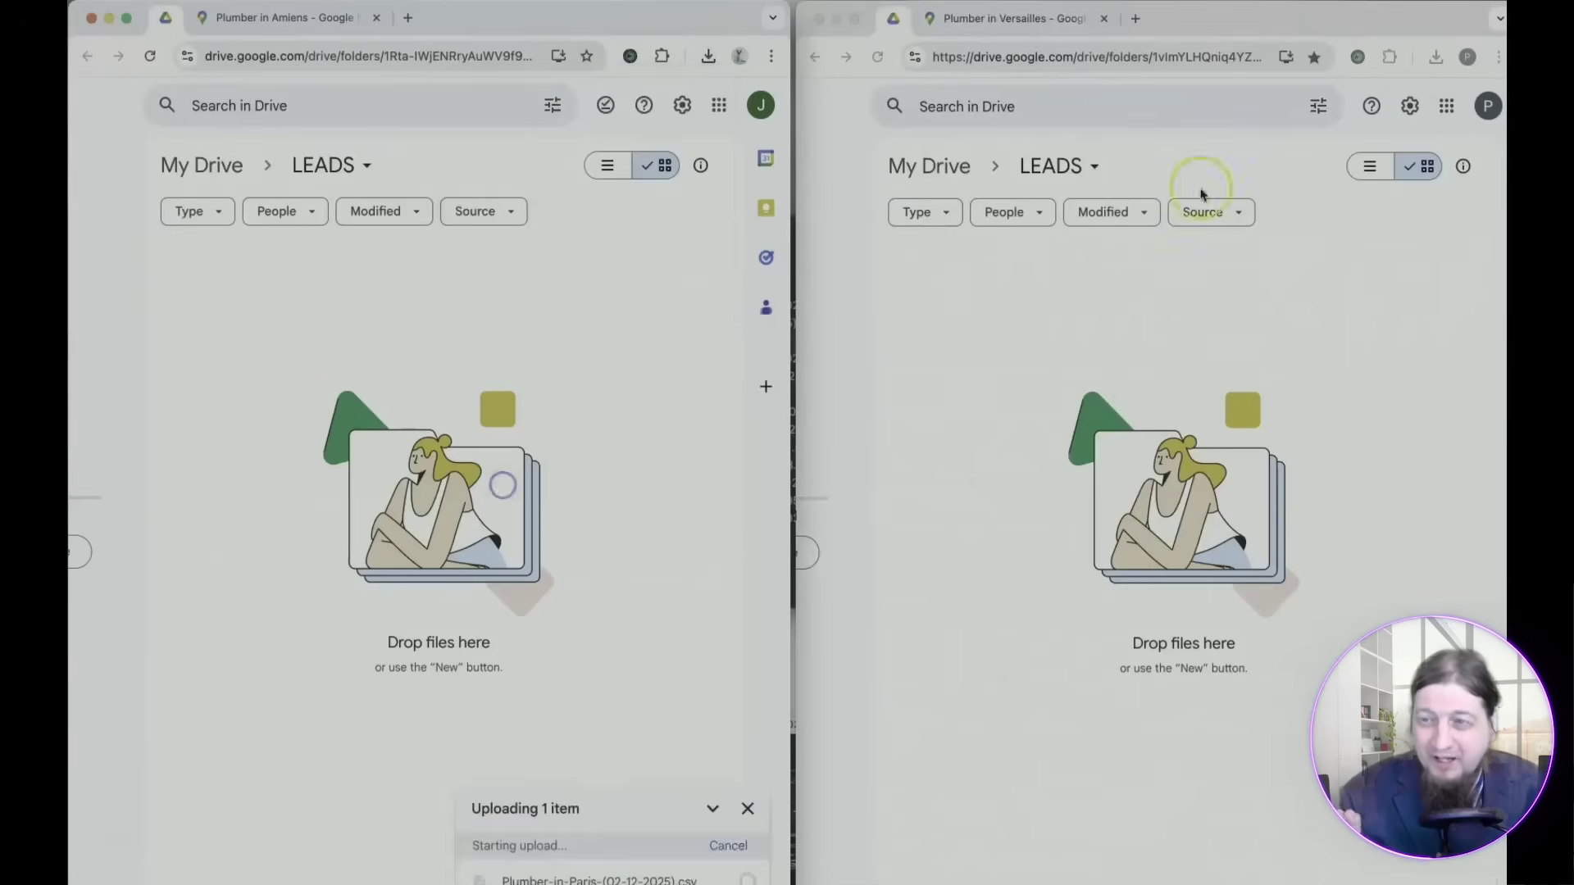
pyautogui.click(1435, 56)
pyautogui.moveTo(1284, 148); pyautogui.dragTo(1205, 529)
pyautogui.click(383, 512)
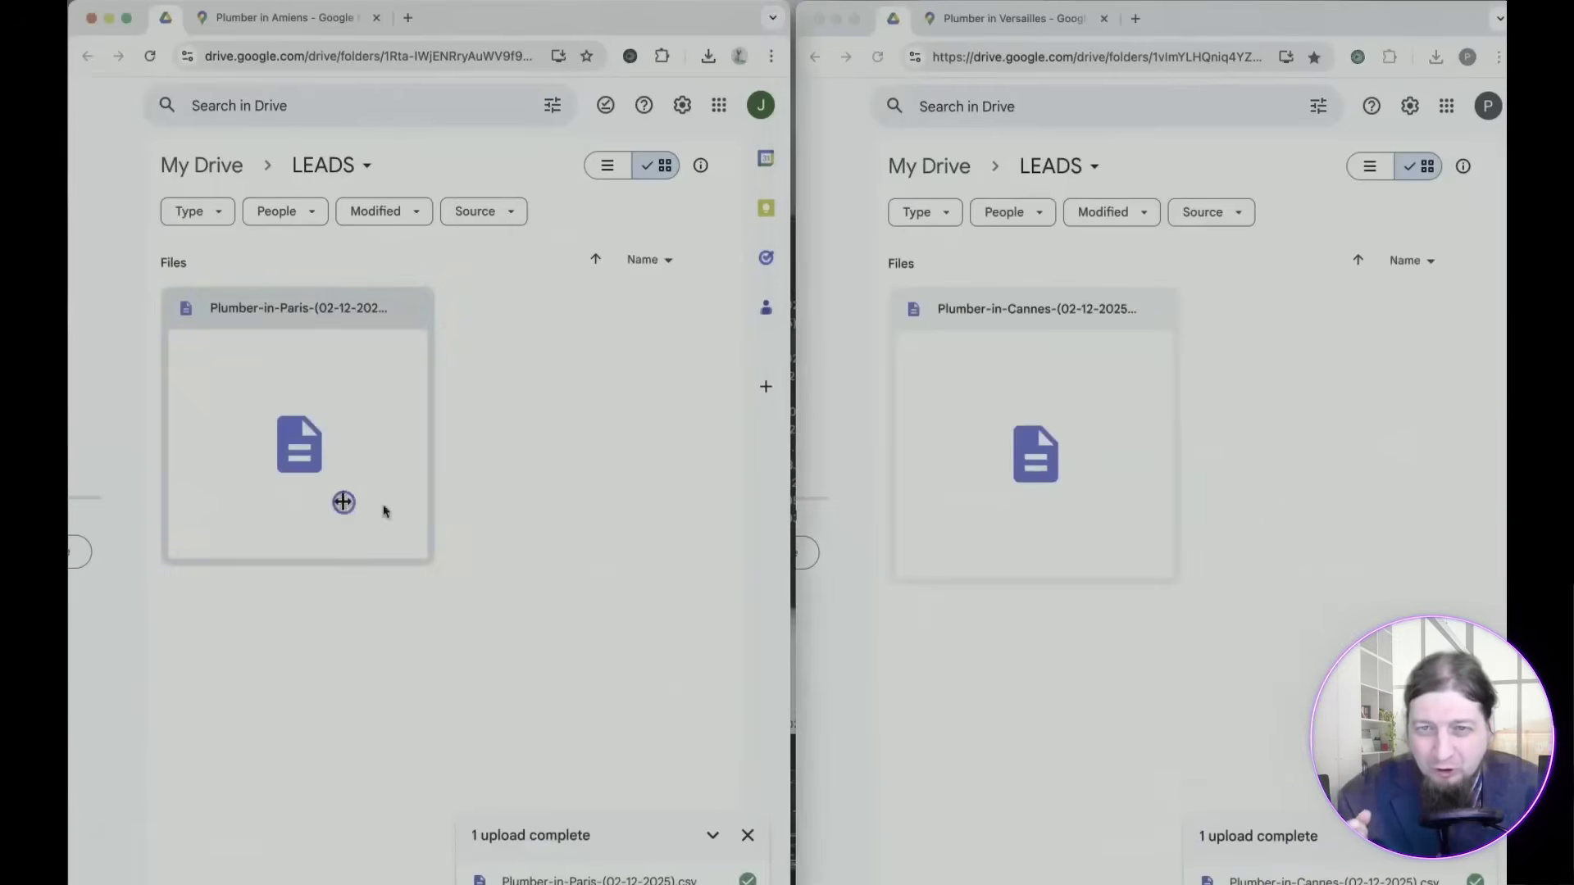
pyautogui.click(1093, 482)
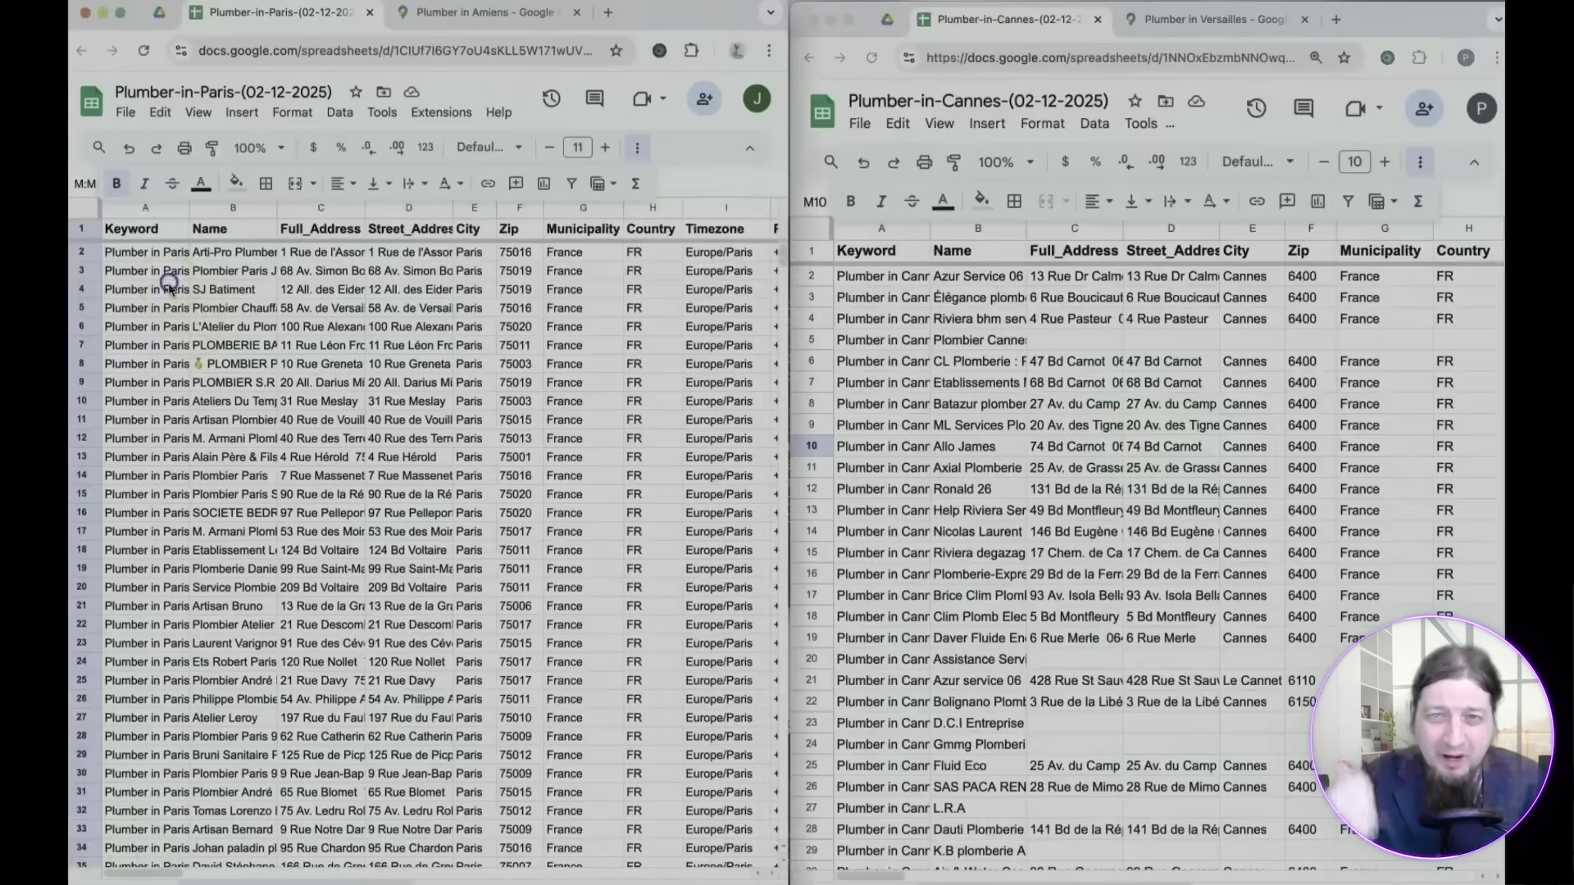
pyautogui.click(469, 438)
pyautogui.hscroll(15, 527, 375)
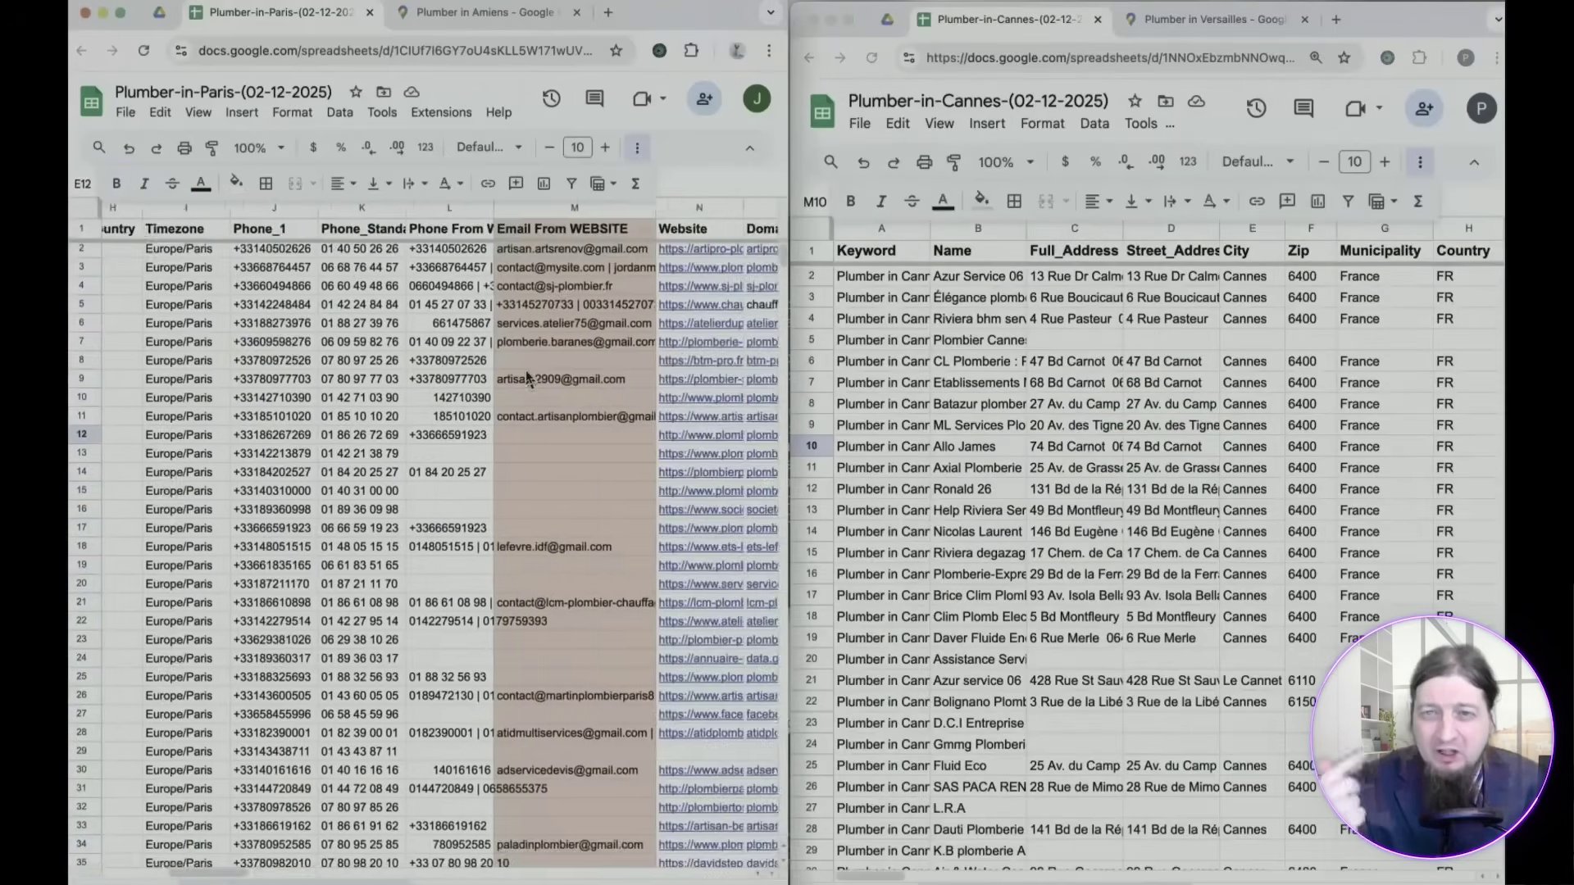
pyautogui.hscroll(15, 527, 376)
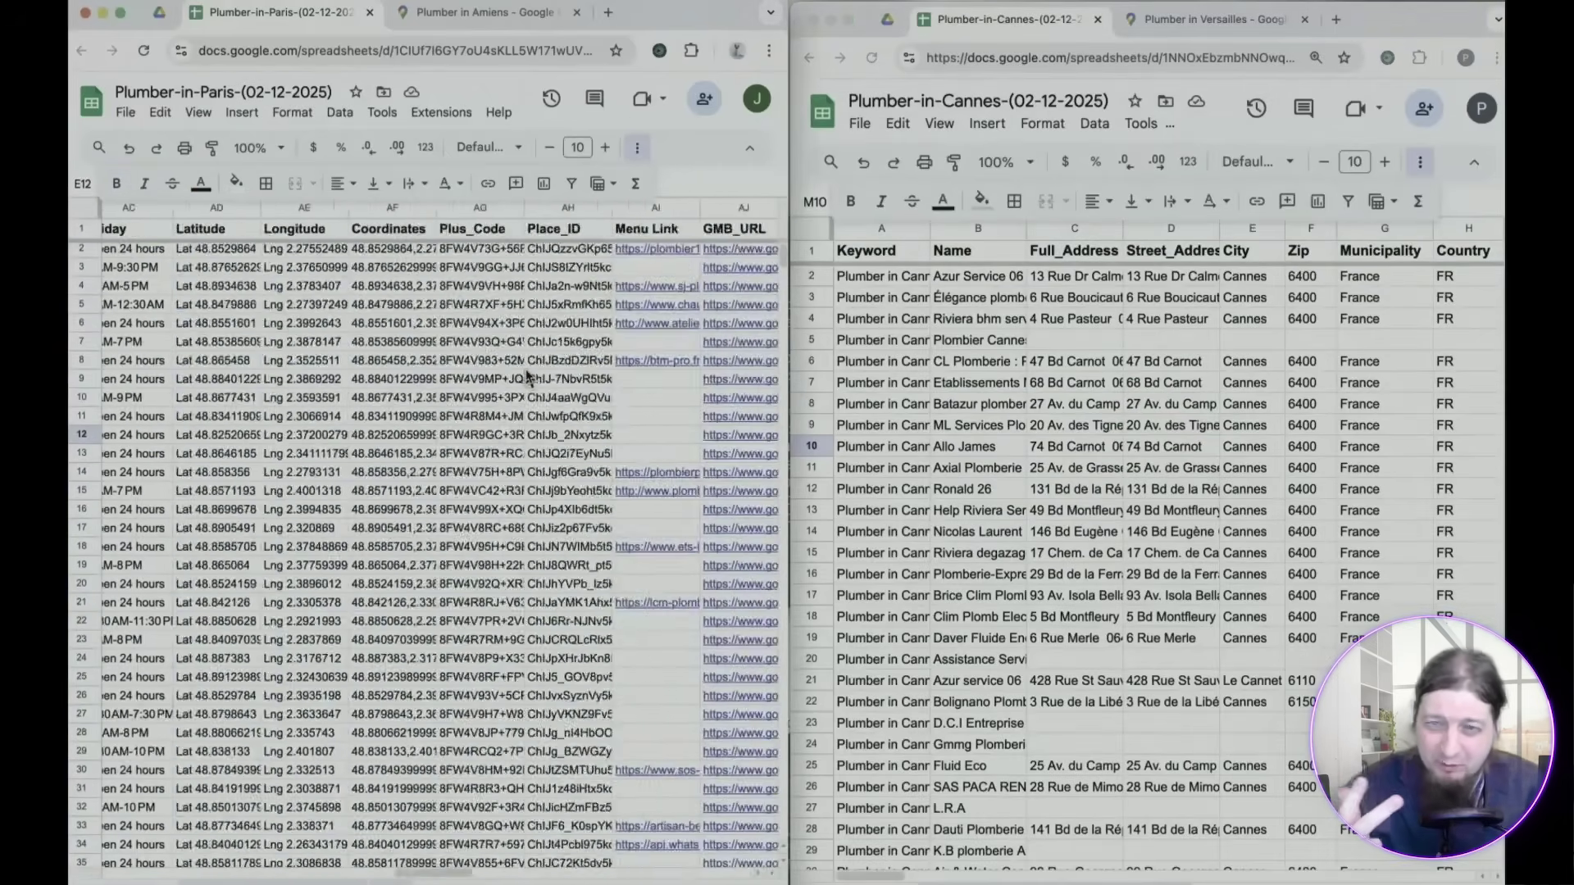
pyautogui.hscroll(-20, 527, 375)
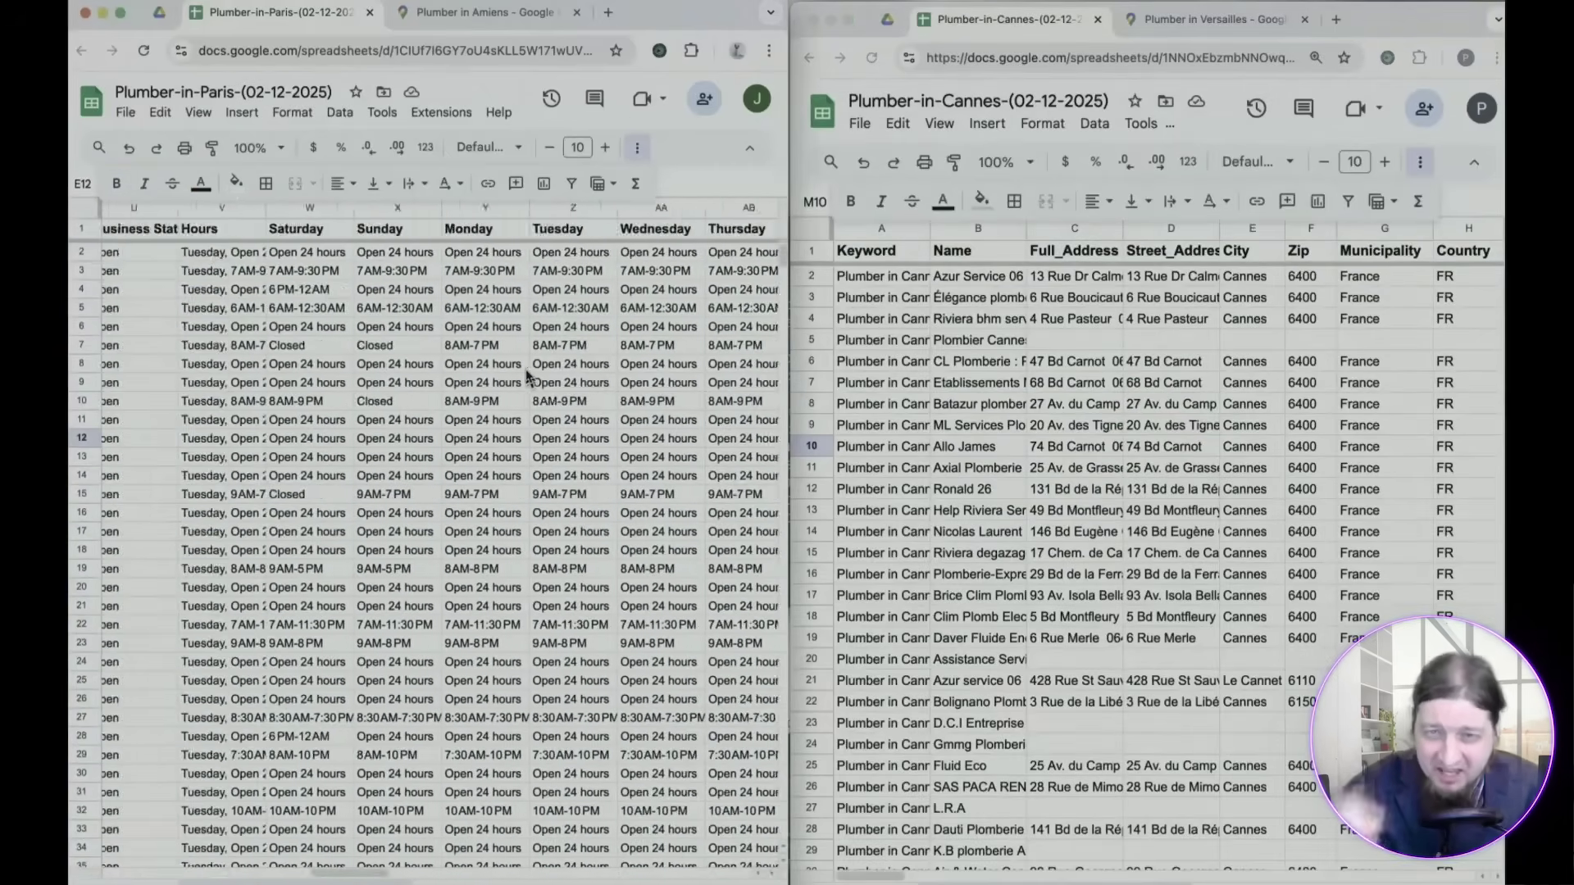
pyautogui.hscroll(2, 527, 376)
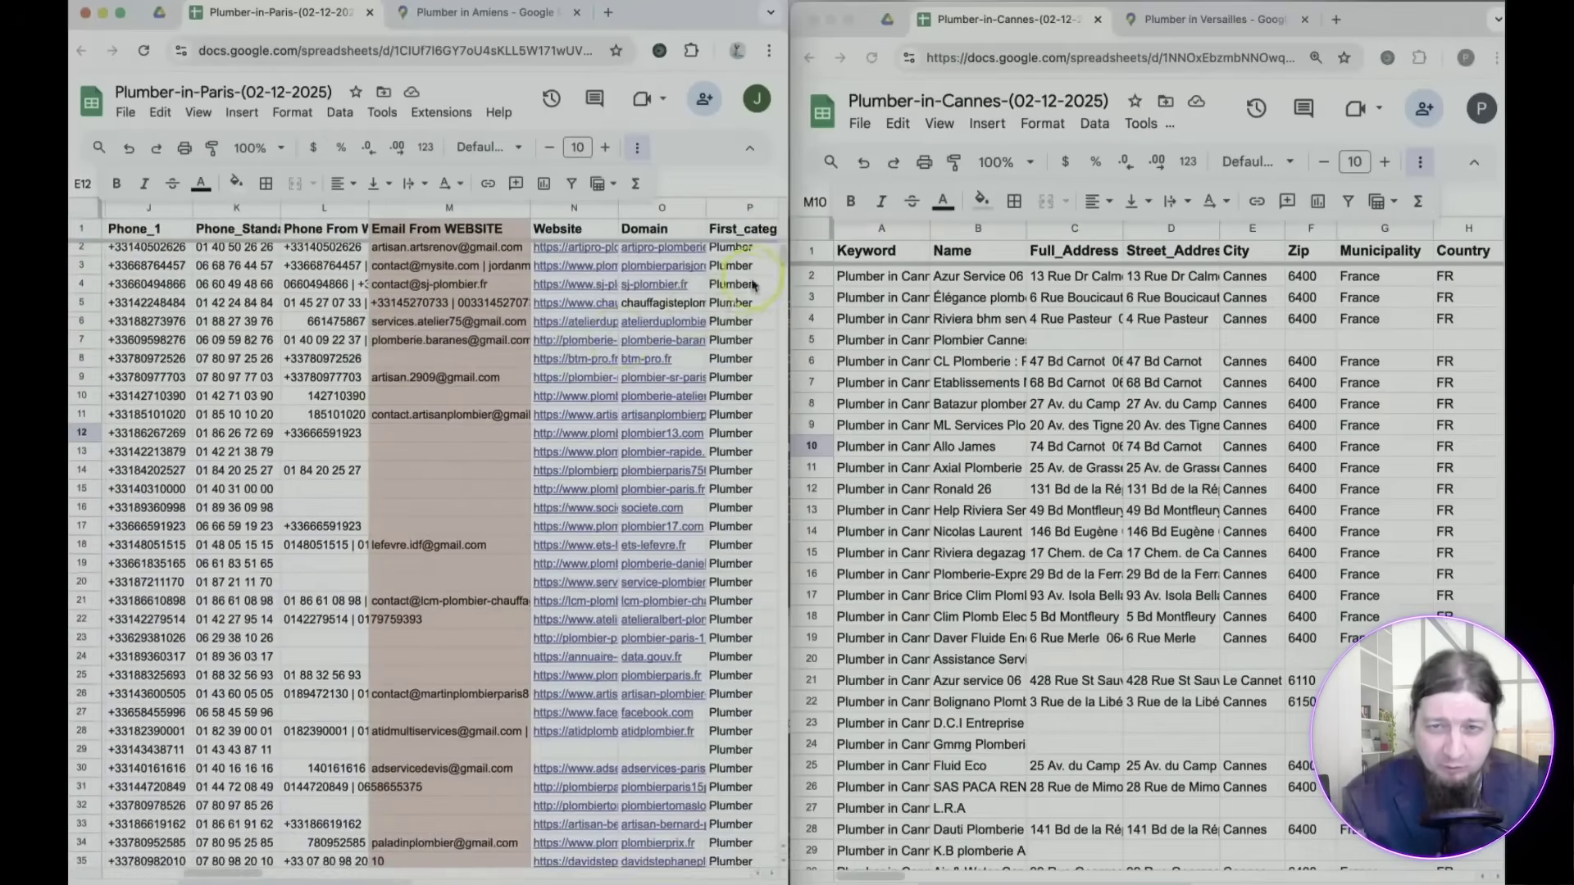
pyautogui.moveTo(772, 240)
pyautogui.mouseDown()
pyautogui.moveTo(777, 800)
pyautogui.moveTo(785, 246)
pyautogui.mouseUp()
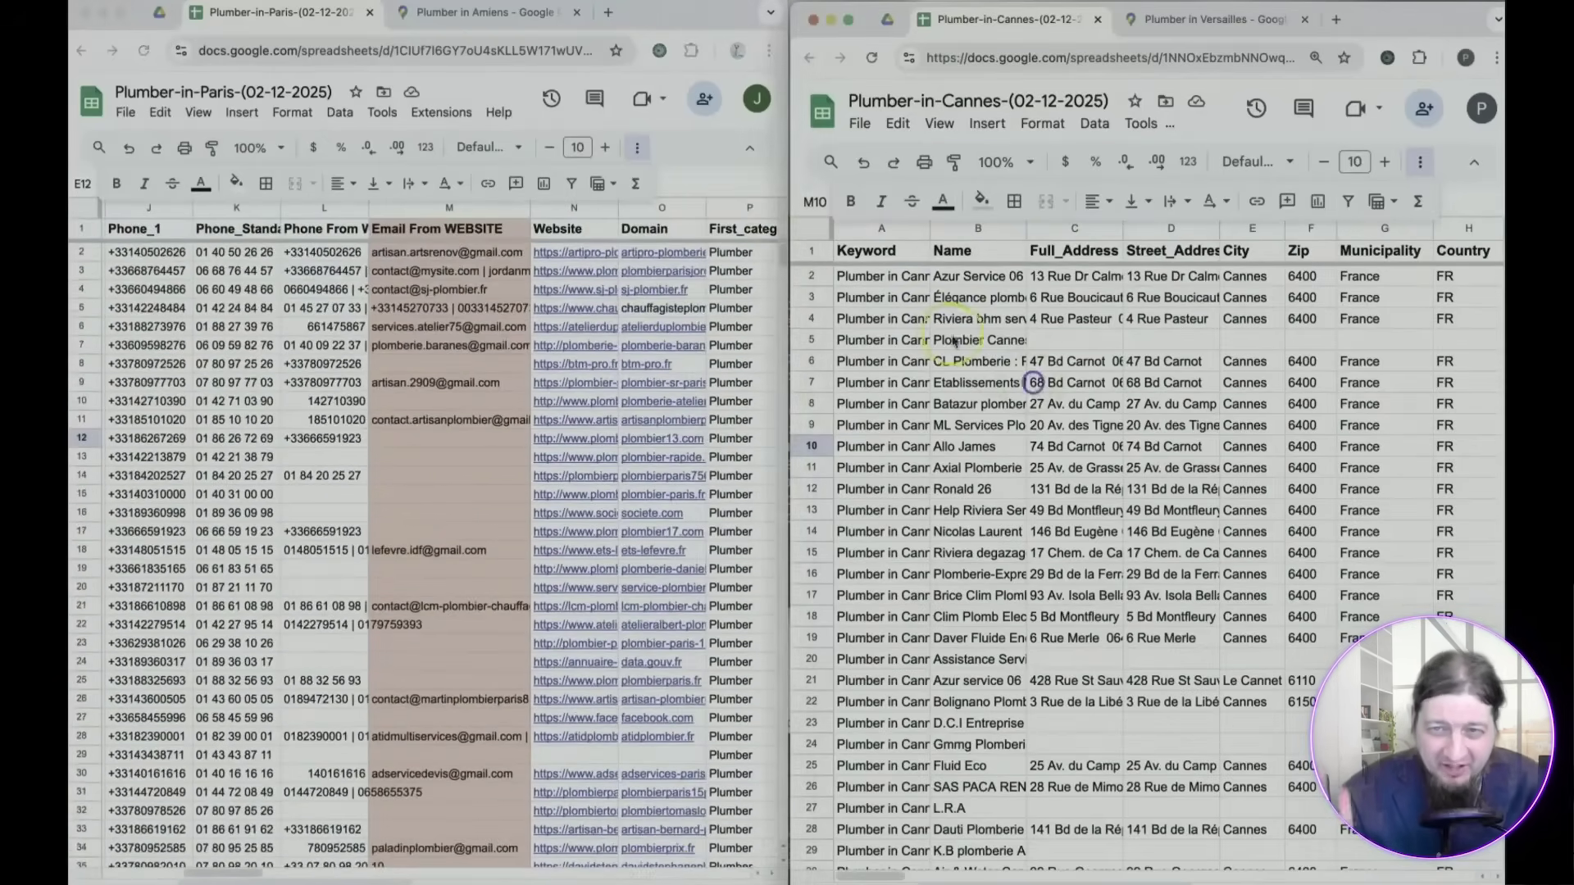
pyautogui.click(1082, 405)
pyautogui.hscroll(15, 1147, 406)
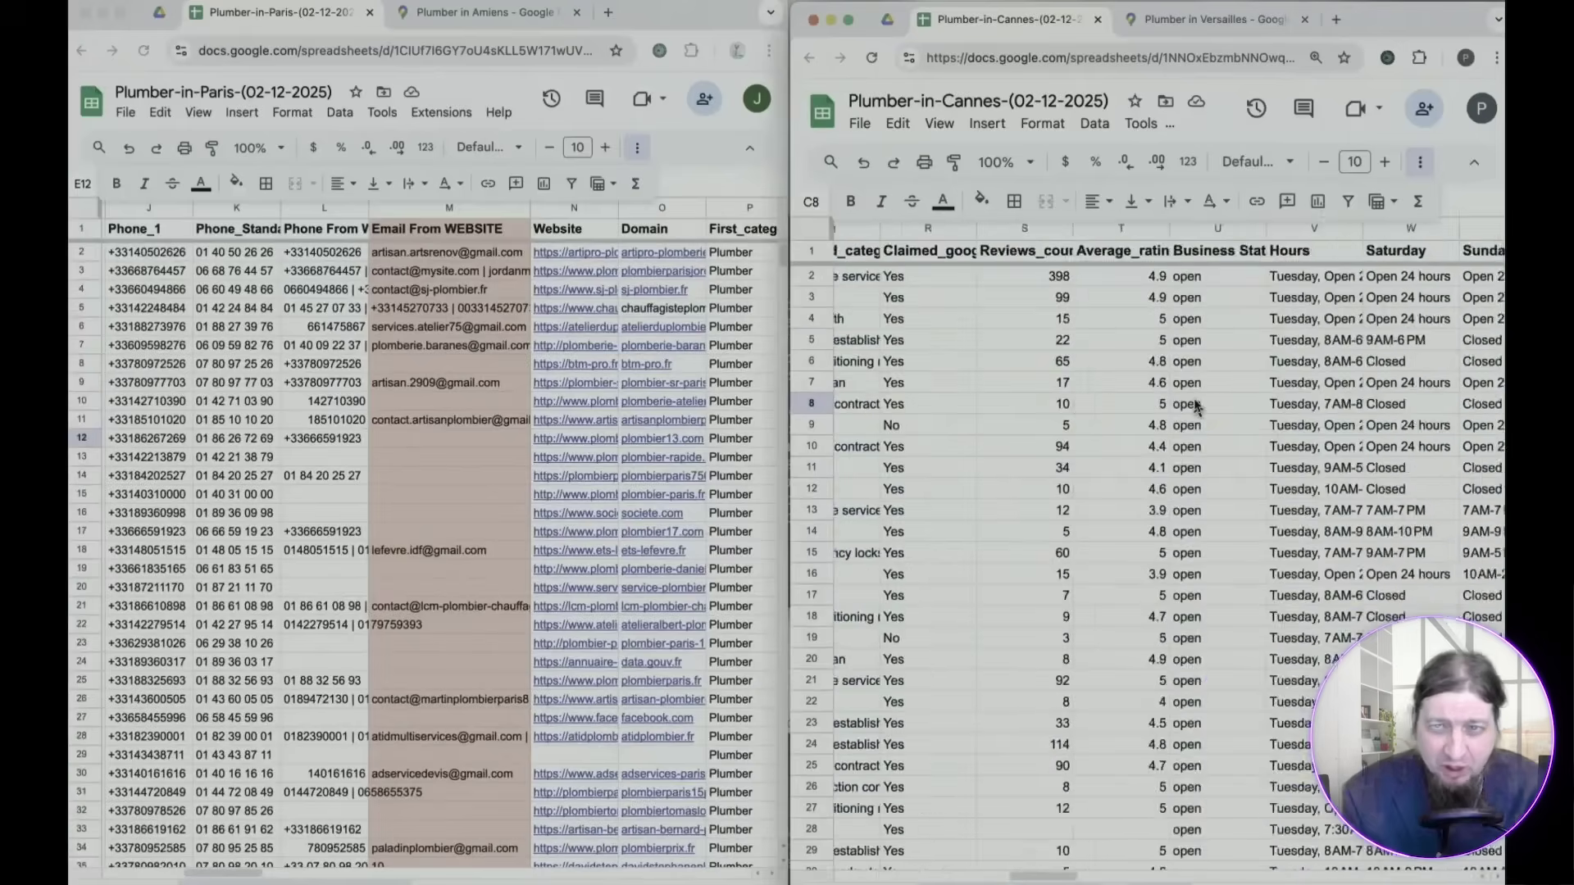